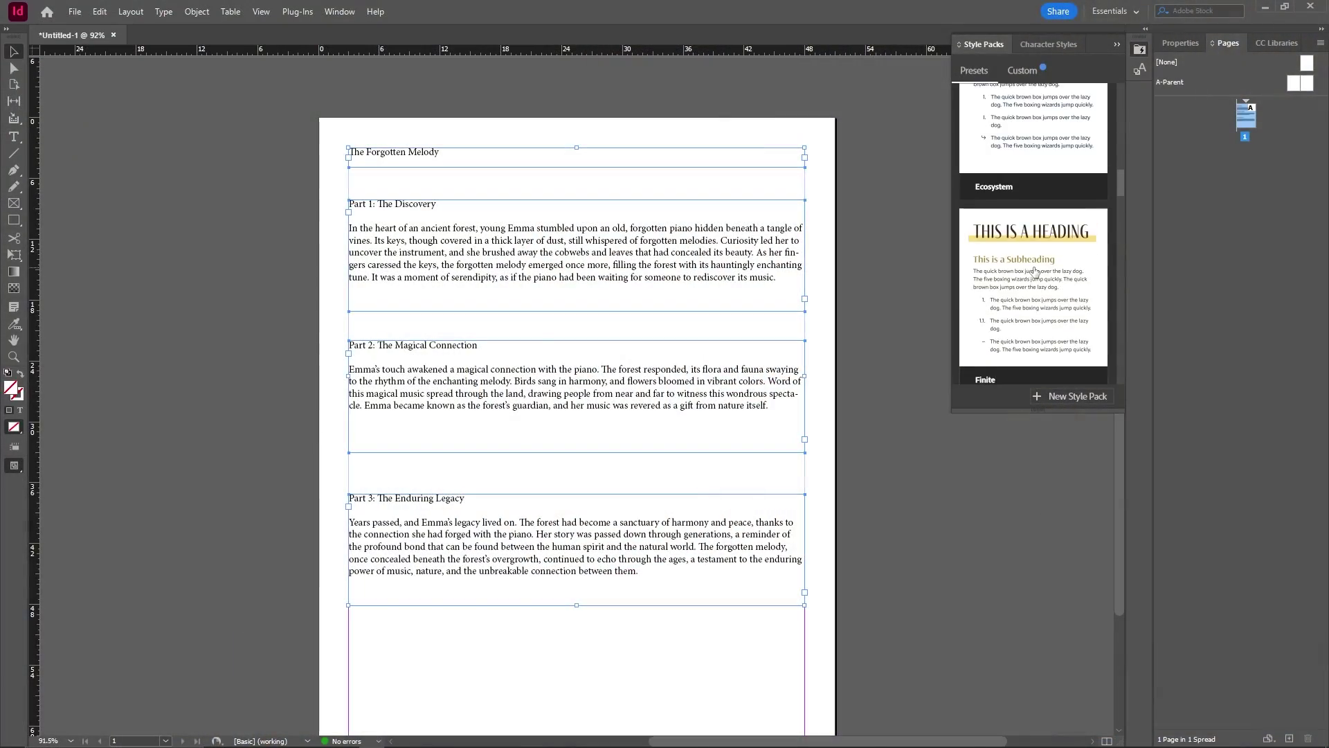
Open the Text to Image (Beta) panel, leaving content type Photo and aspect ratio Square (1:1)
left_click(1034, 272)
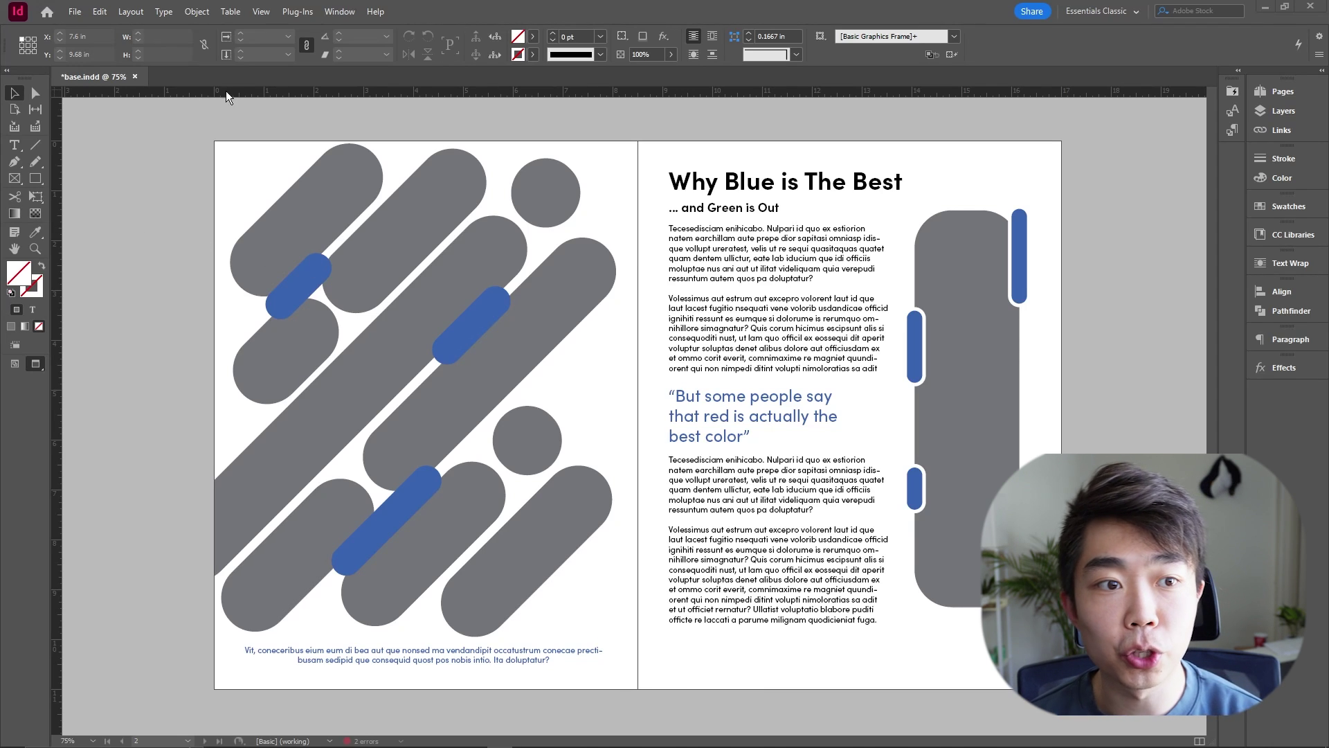
left_click(340, 12)
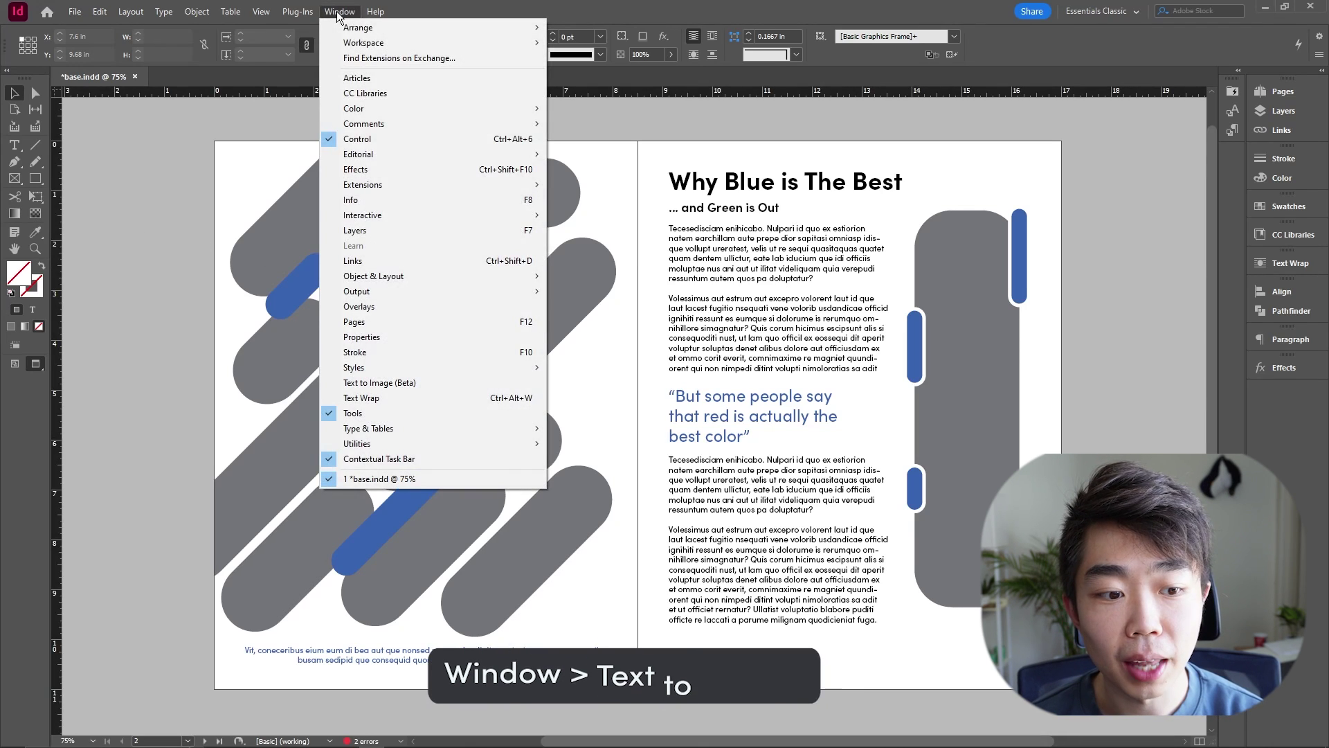
left_click(380, 383)
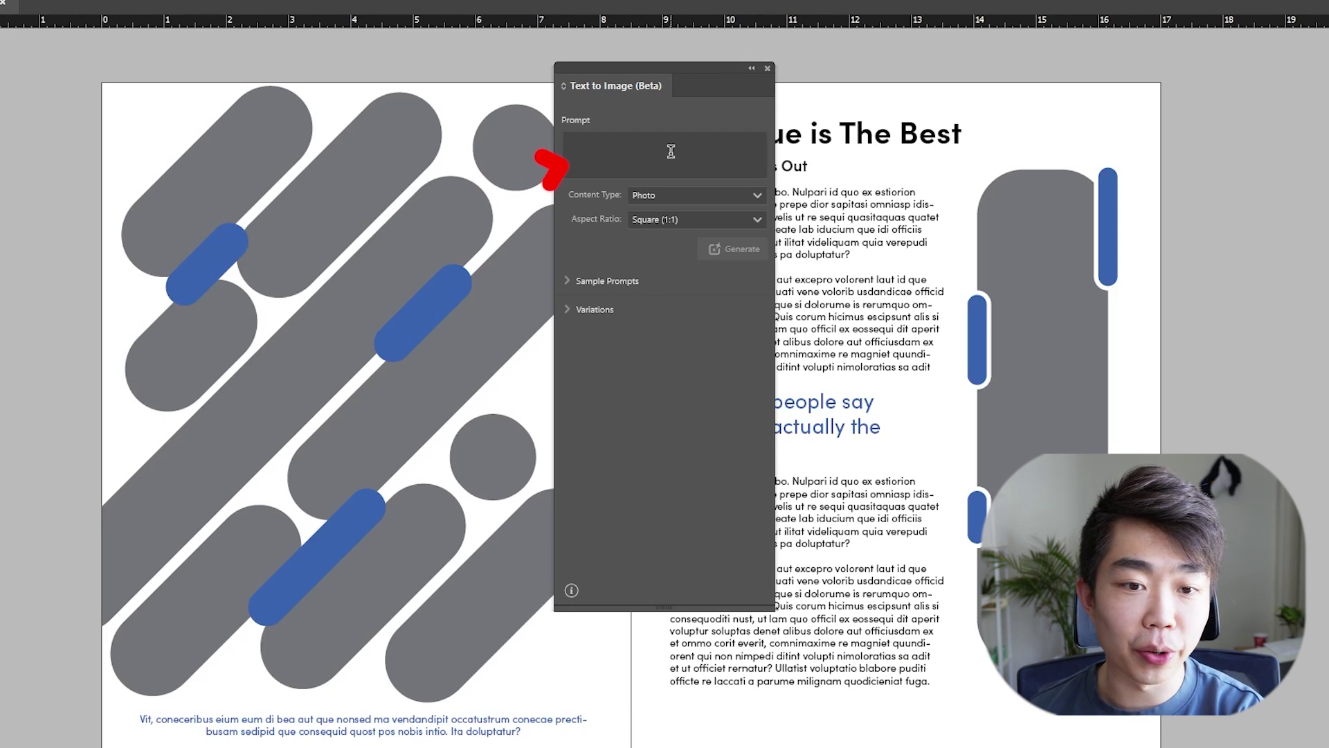
left_click(720, 195)
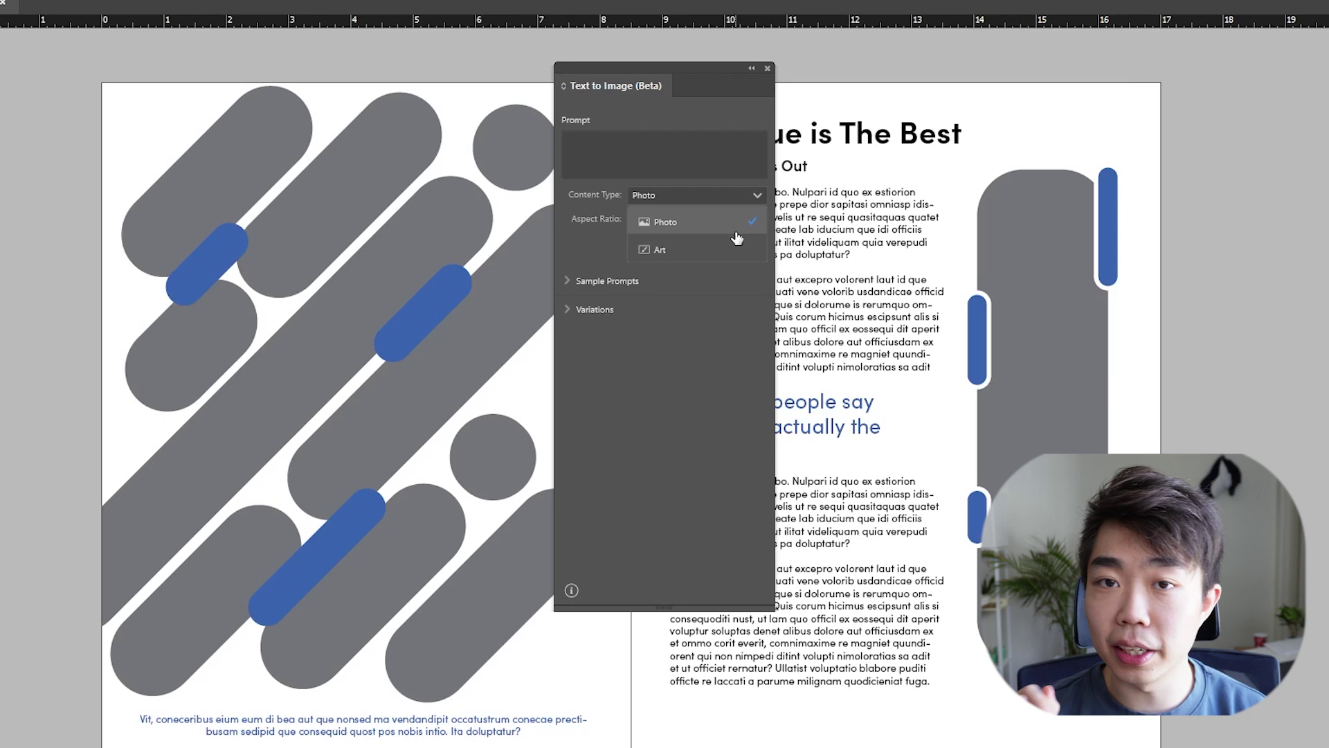
left_click(758, 201)
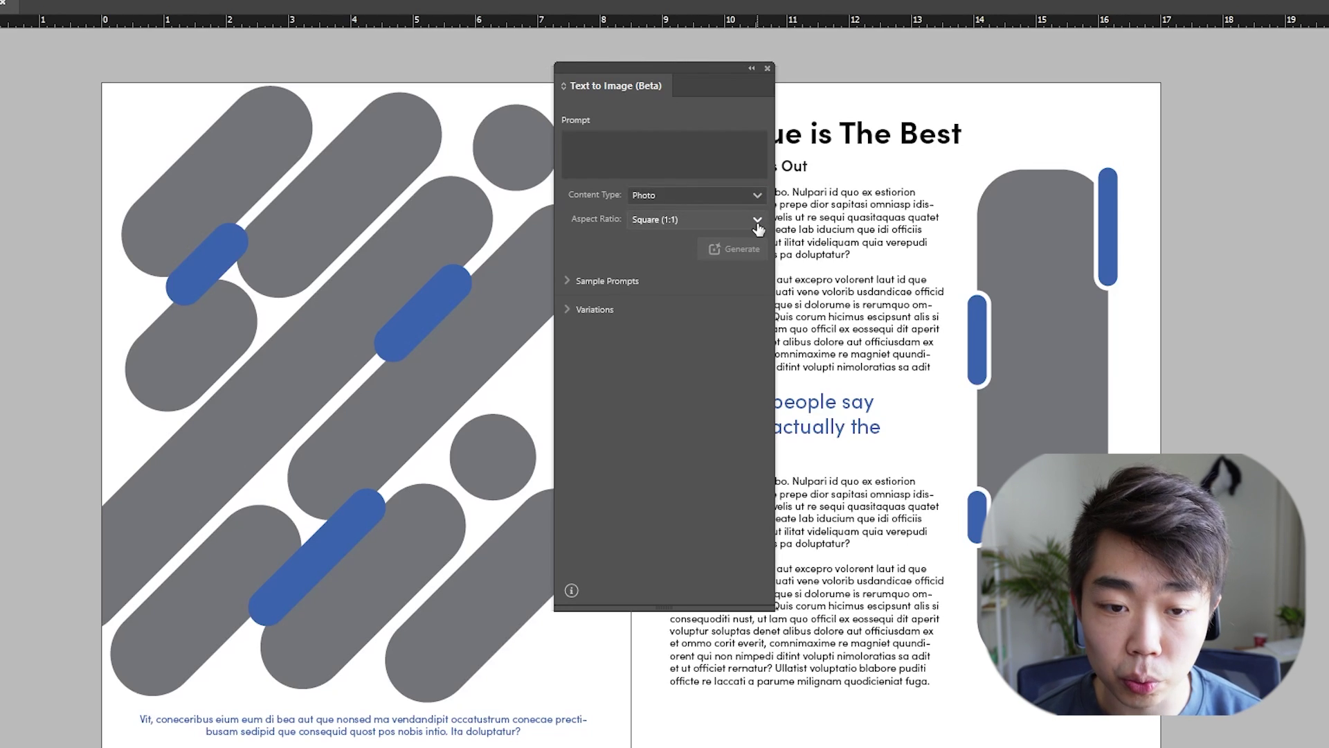
left_click(753, 228)
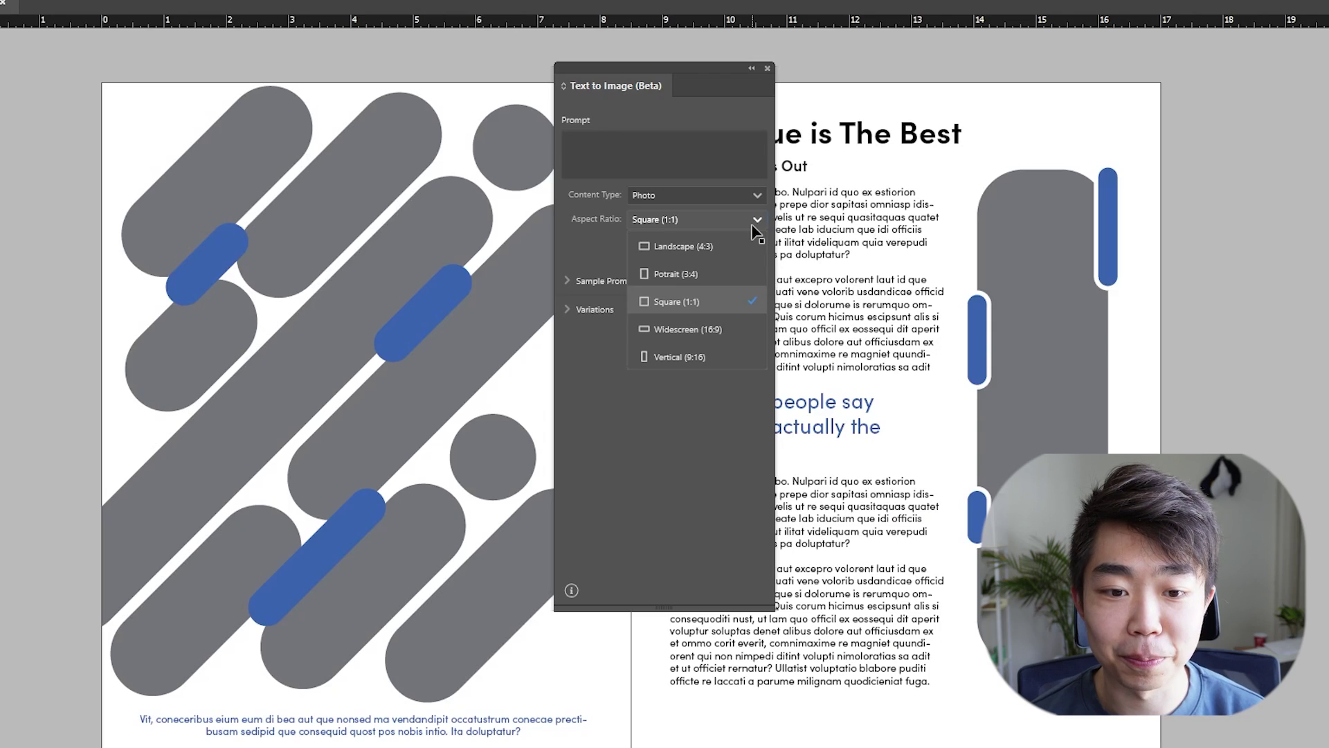
Generate variations from the sample prompt 'Stream of consciousness in a vast landscape, black and white'
left_click(751, 223)
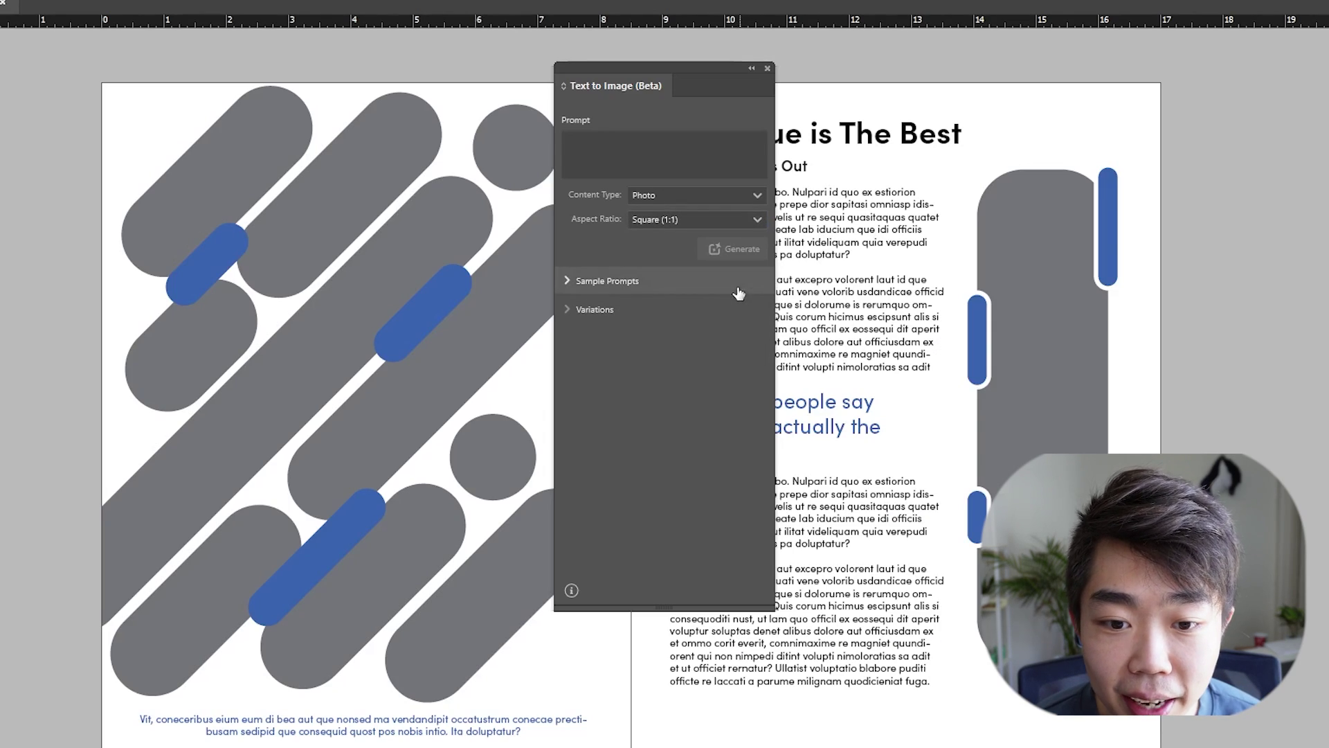
left_click(580, 289)
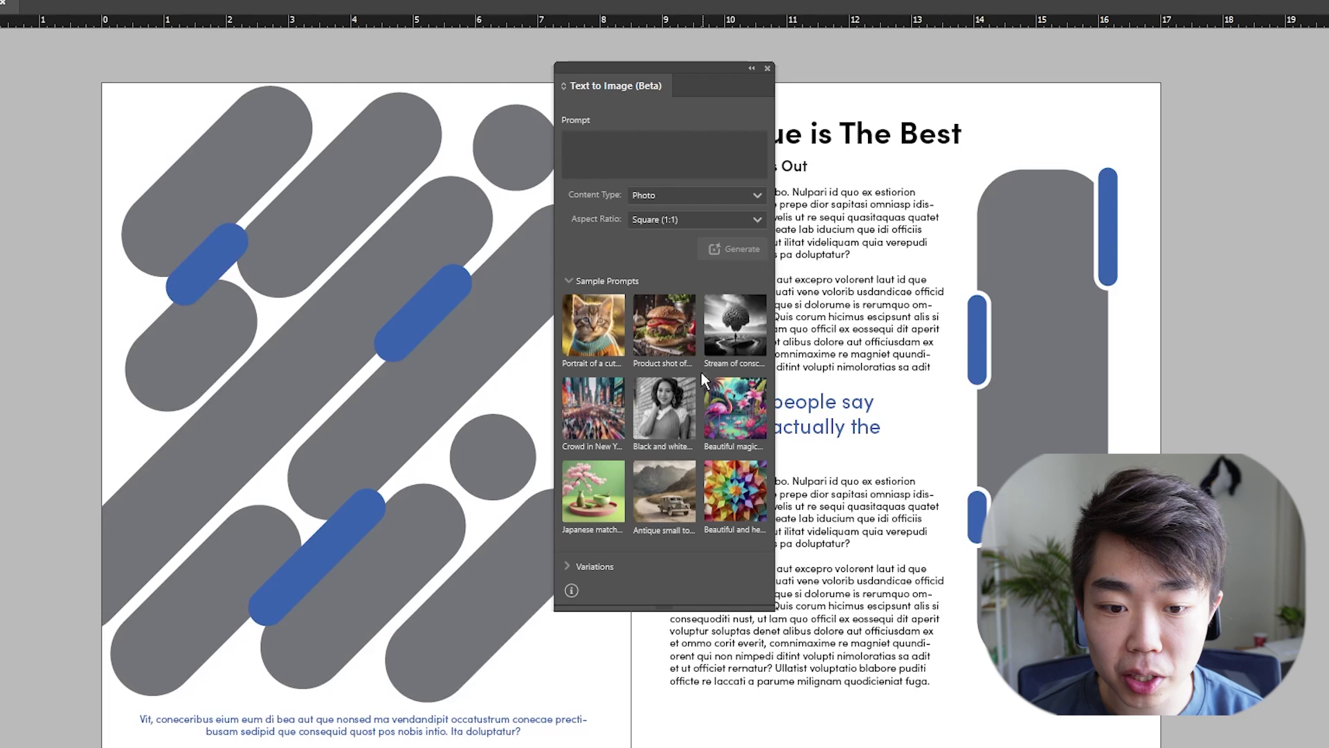
left_click(732, 339)
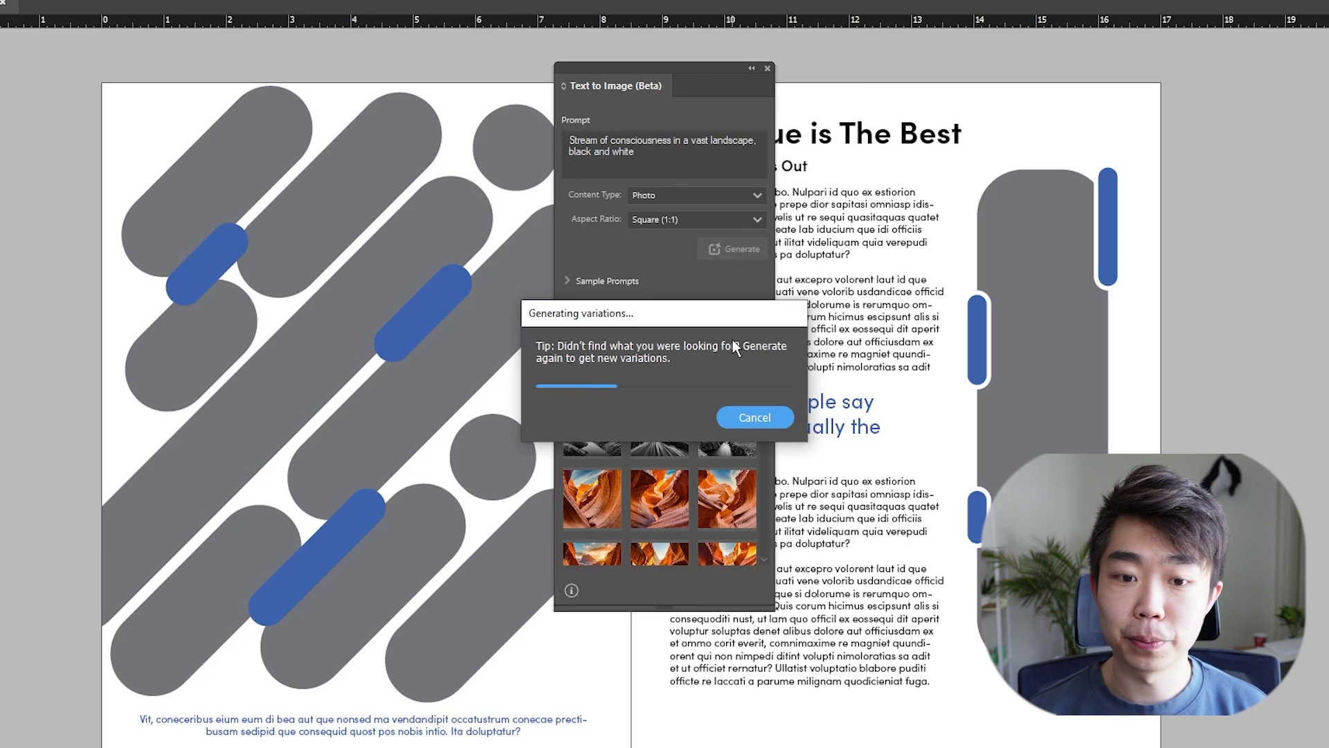
mouse_move(602, 372)
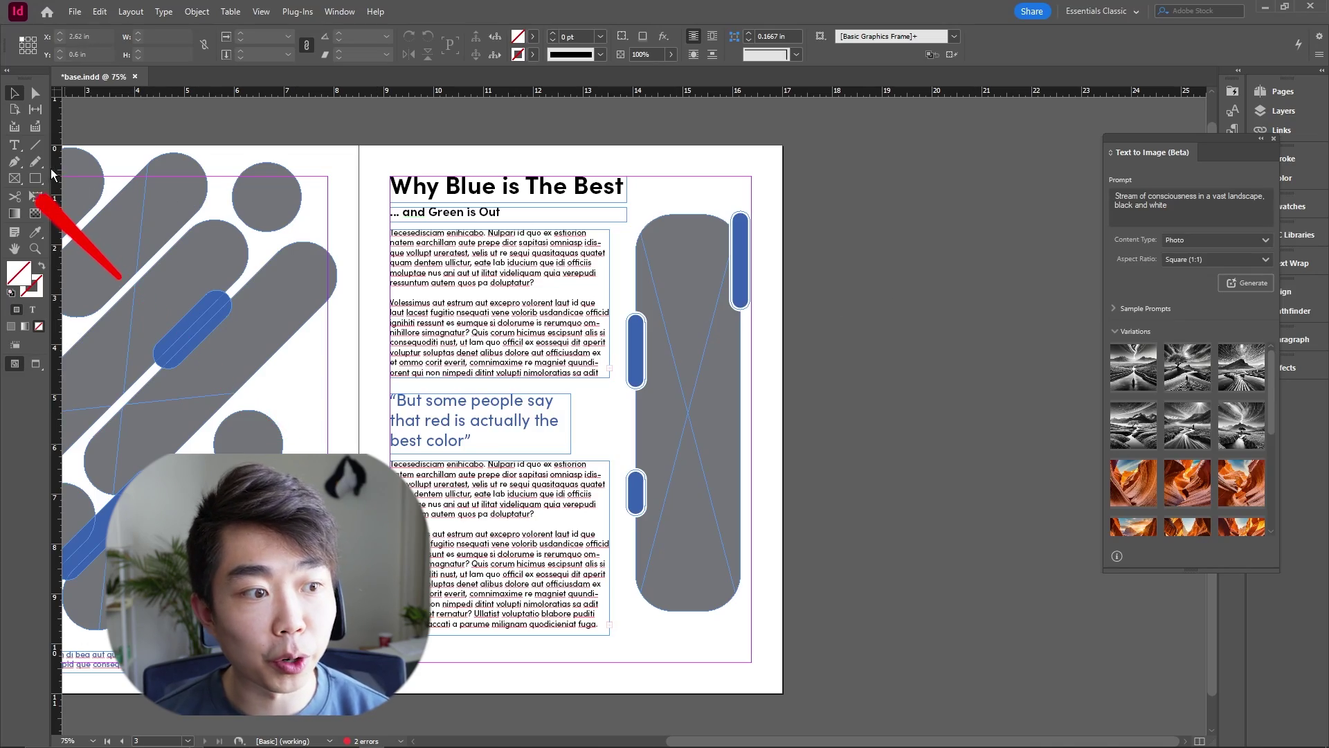
Draw a tall frame right of the page and fill it with the third black-and-white mountain variation
left_click(14, 178)
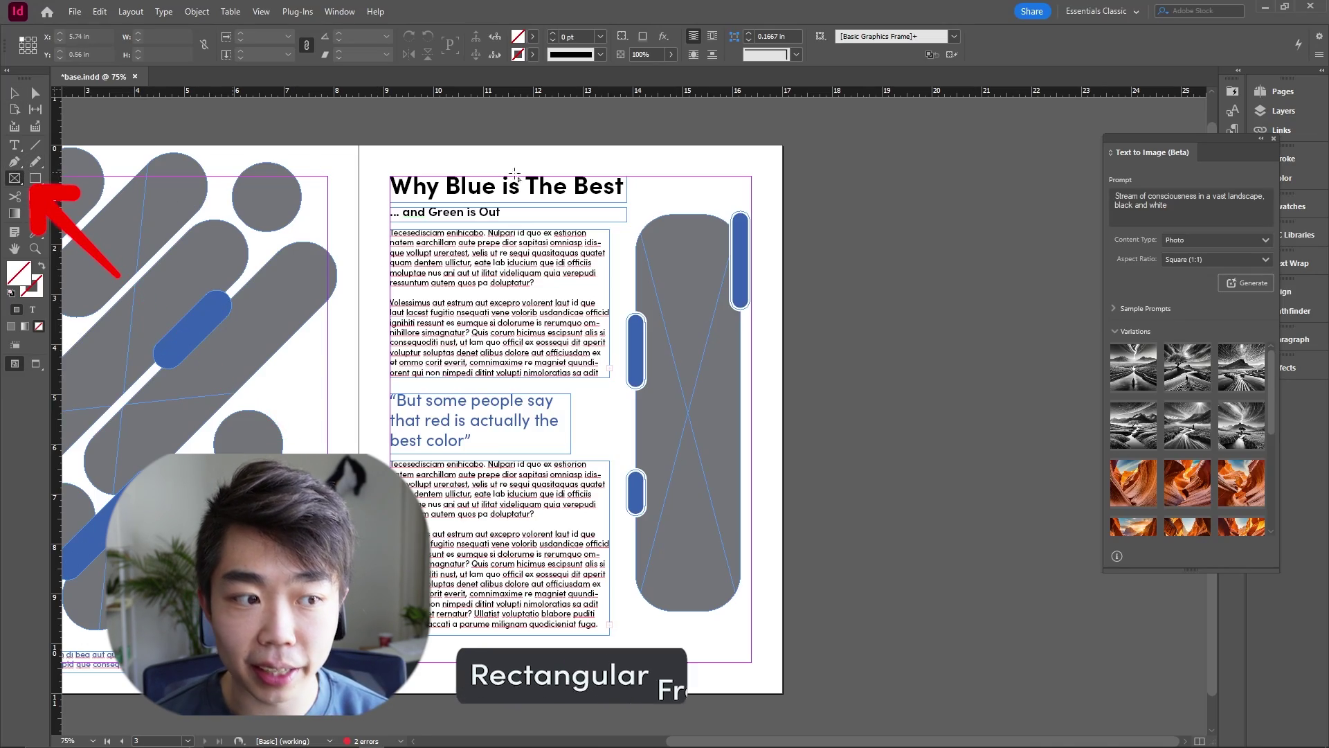
left_click_drag(797, 147, 1033, 492)
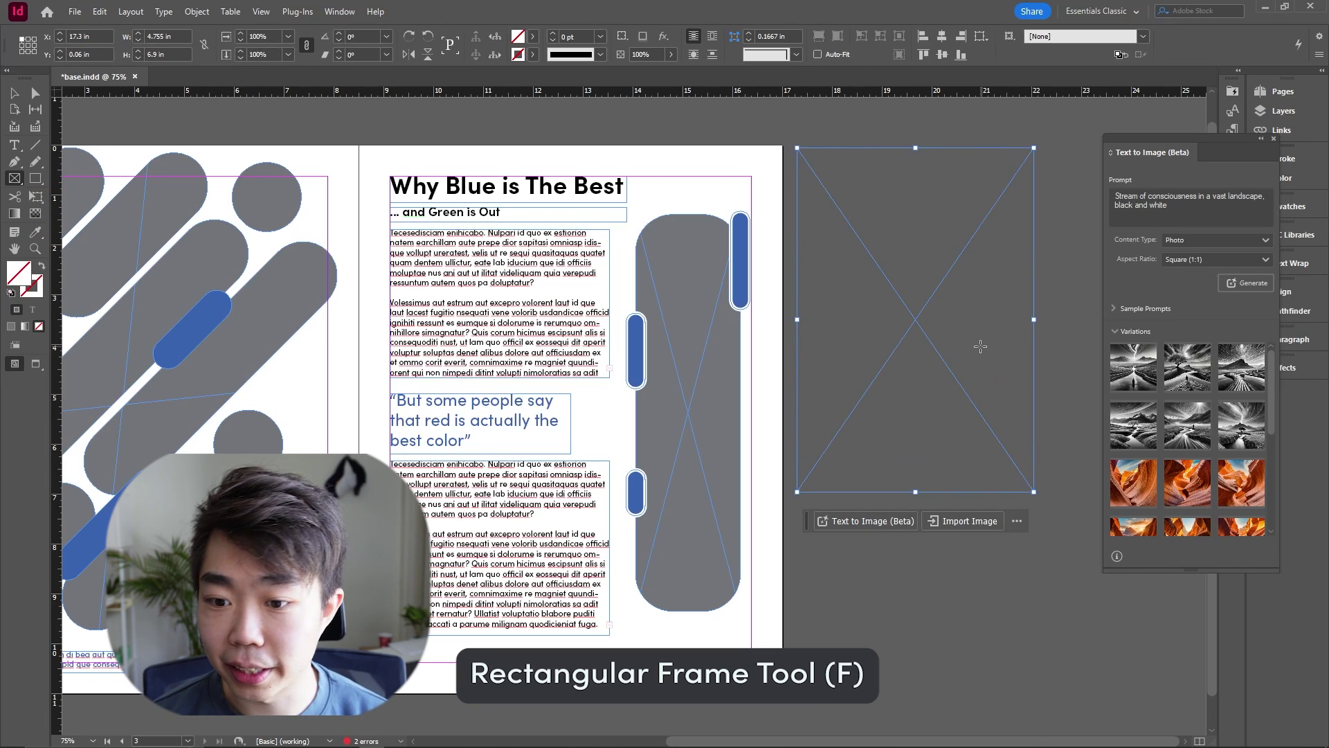
key("v")
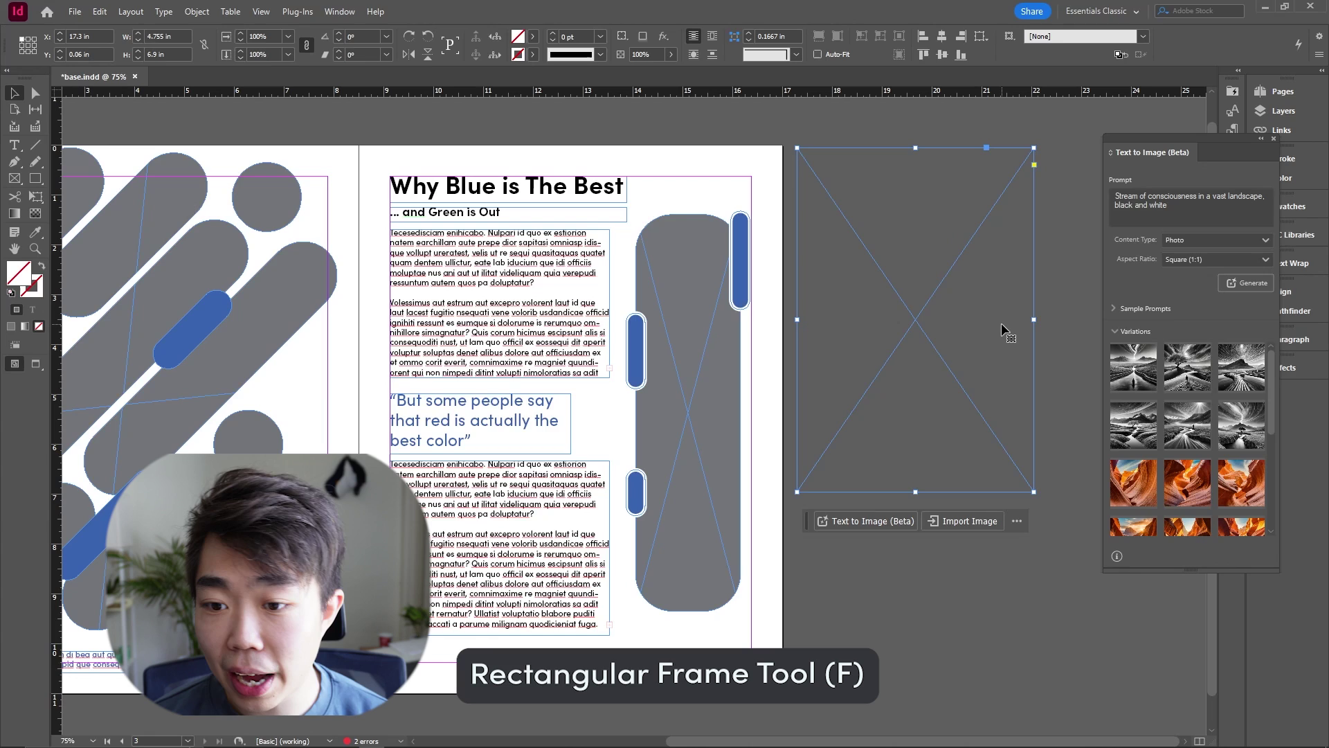
left_click(1135, 372)
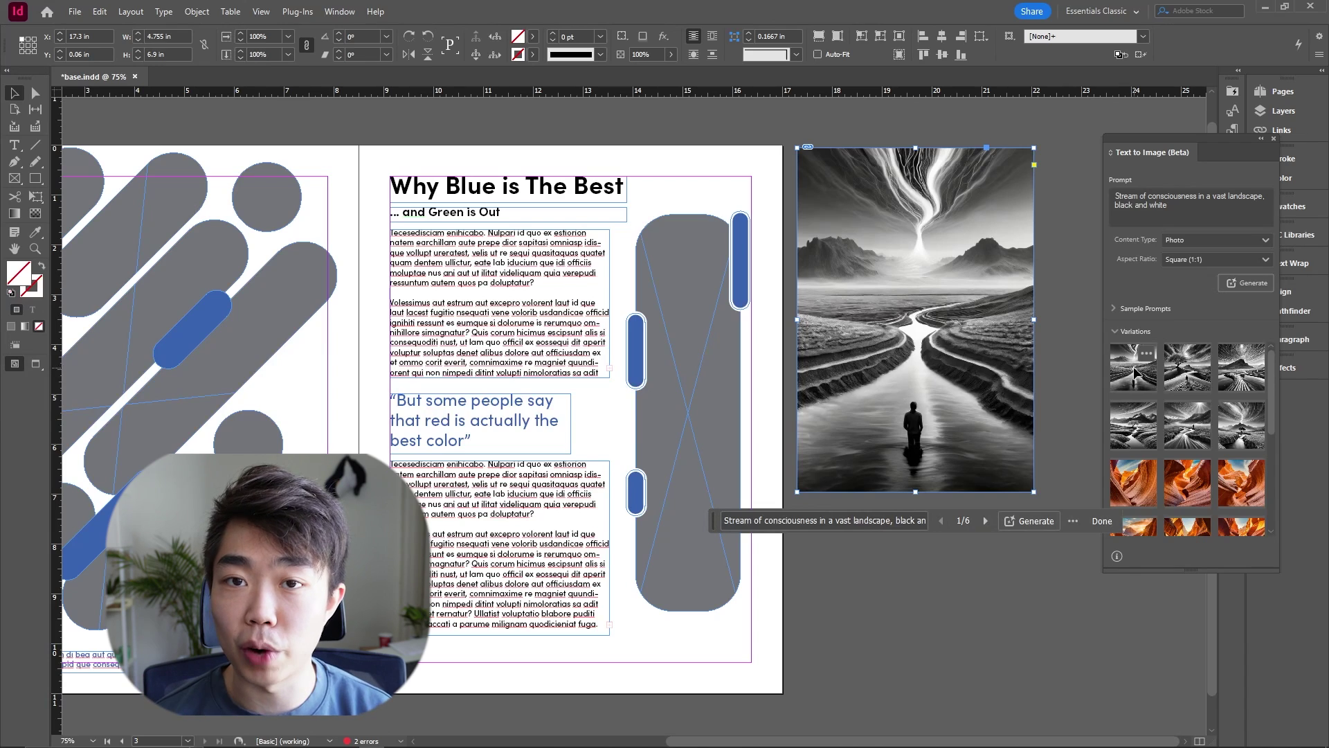
left_click(1203, 387)
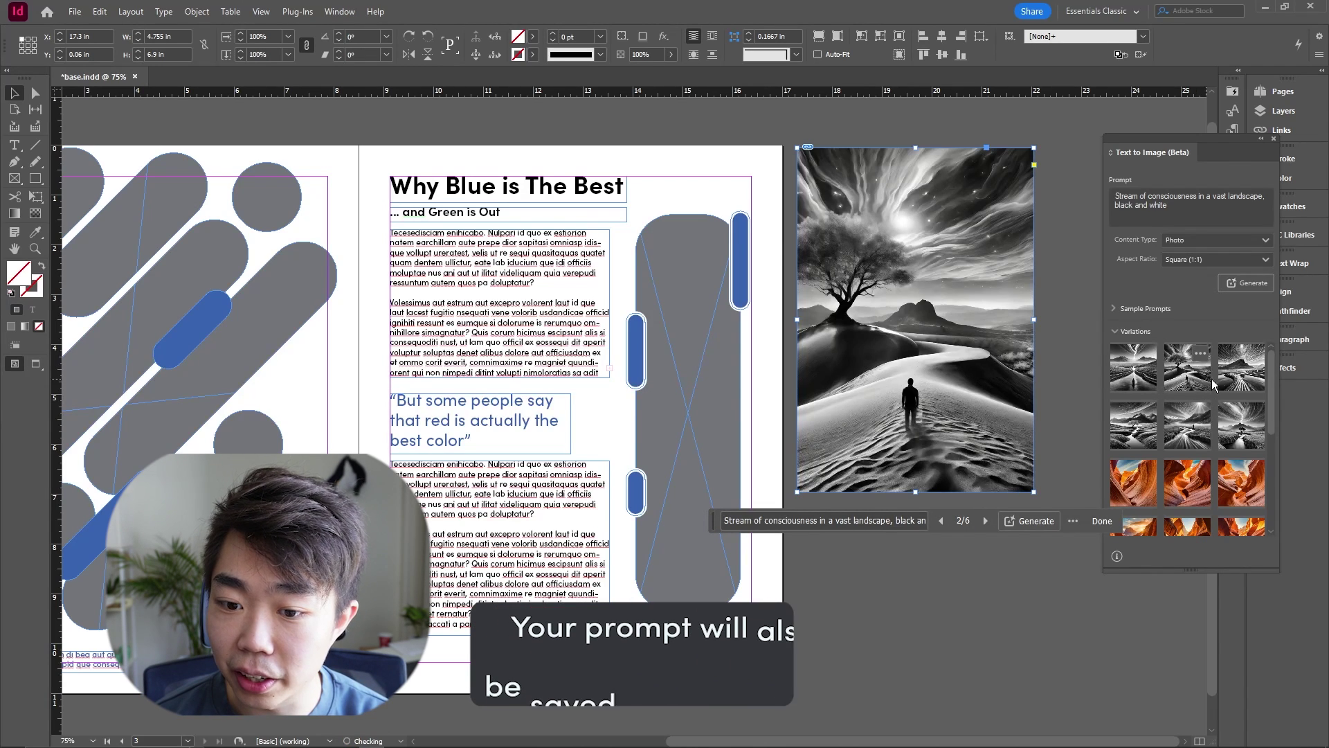
left_click(1244, 384)
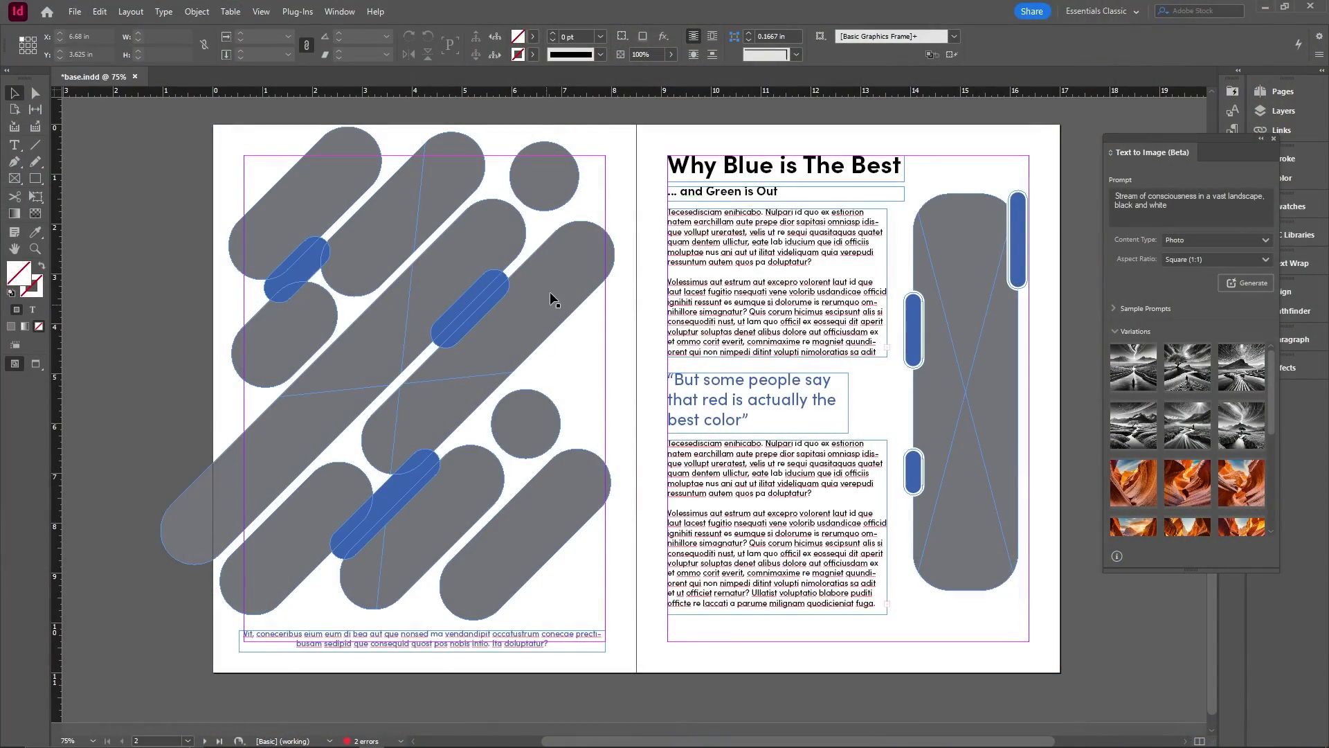
Place the orange canyon variation into the frame holding the rounded shapes
left_click(551, 287)
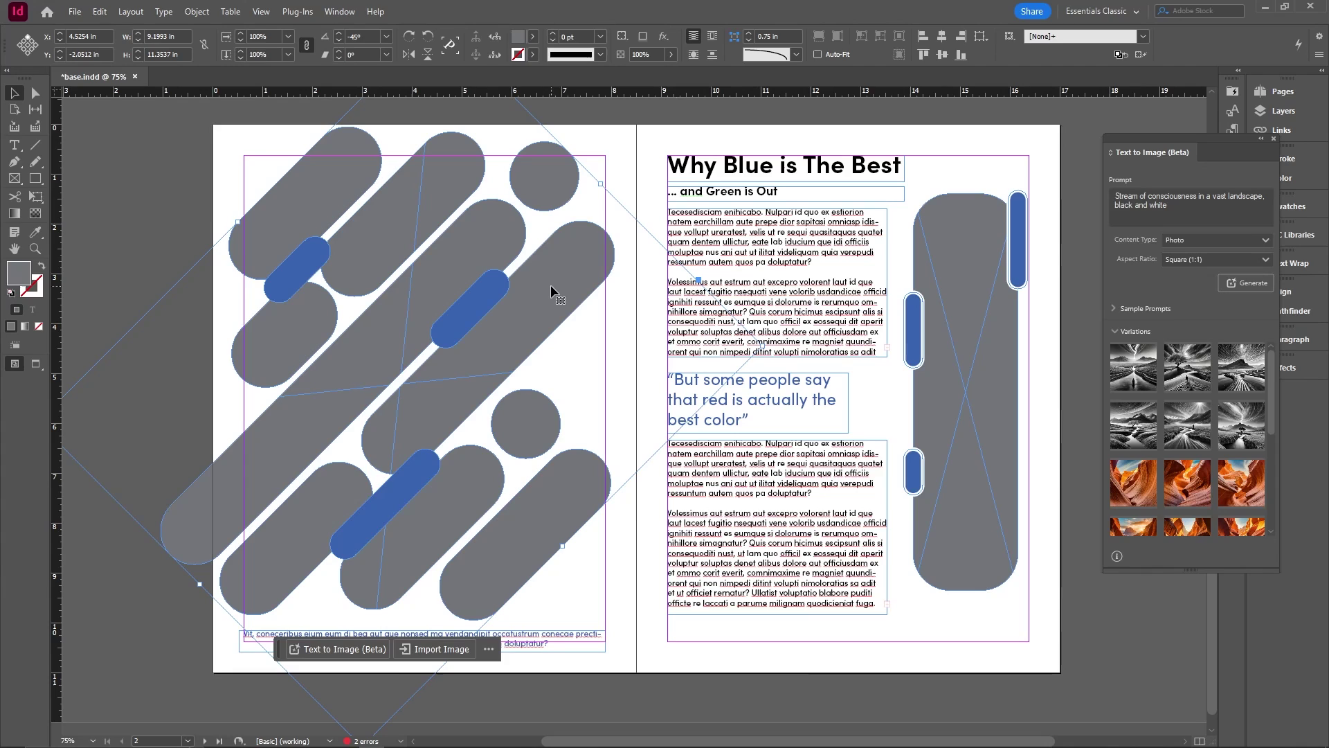
mouse_move(1123, 444)
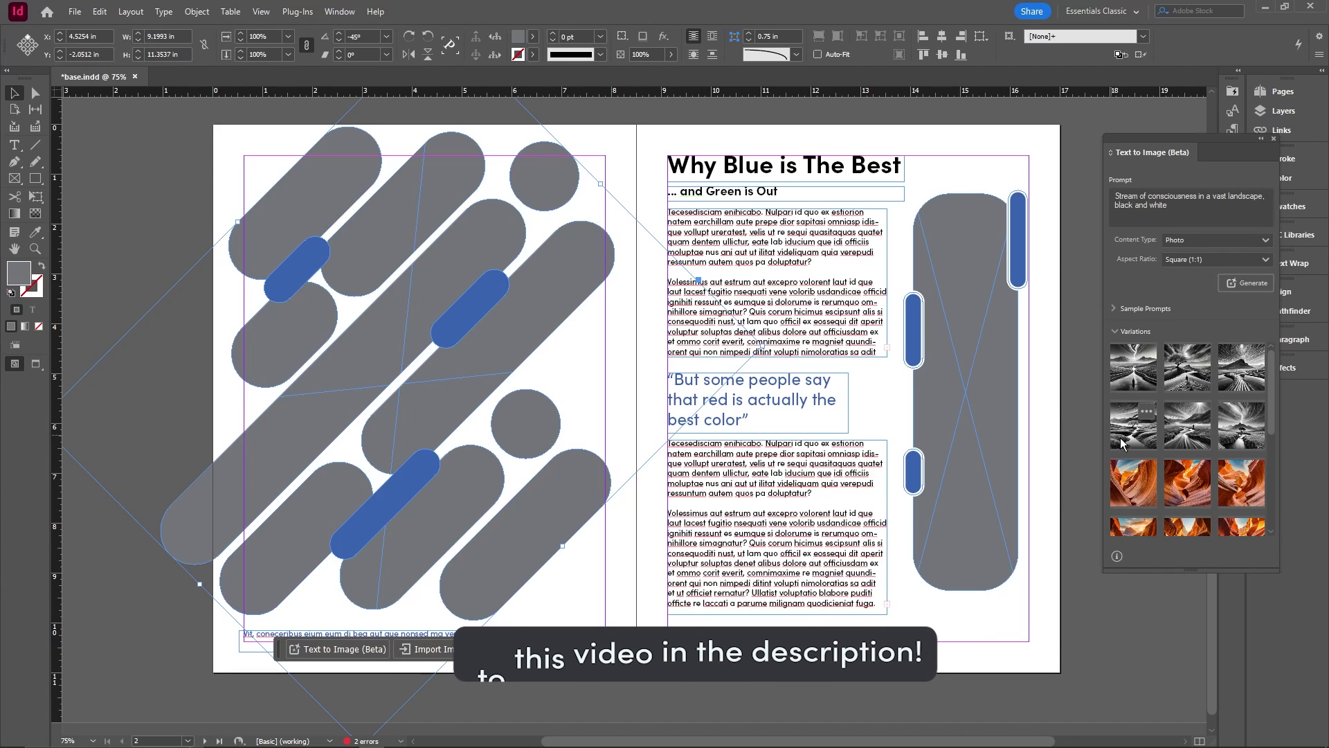
left_click(1190, 490)
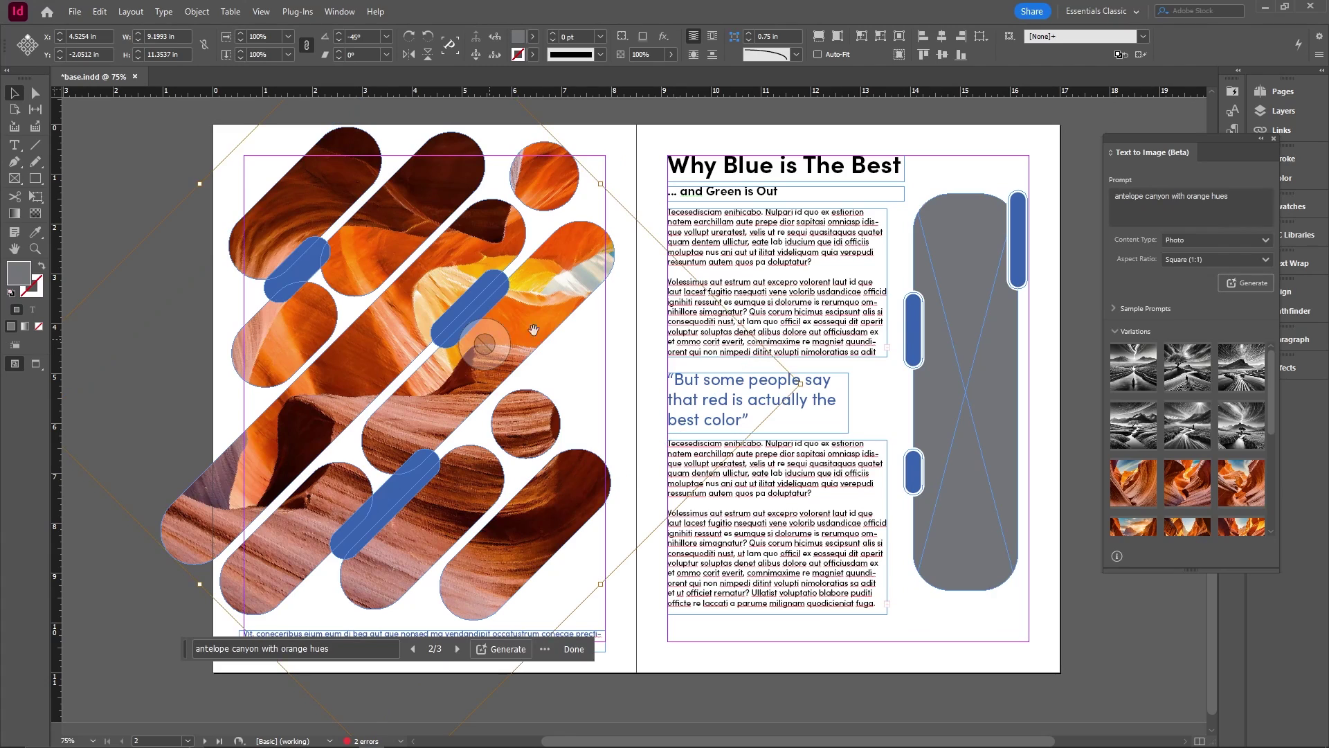
Rotate the canyon image frame upright, fill it proportionally, and nudge it into position
key("Escape")
key("ctrl+minus")
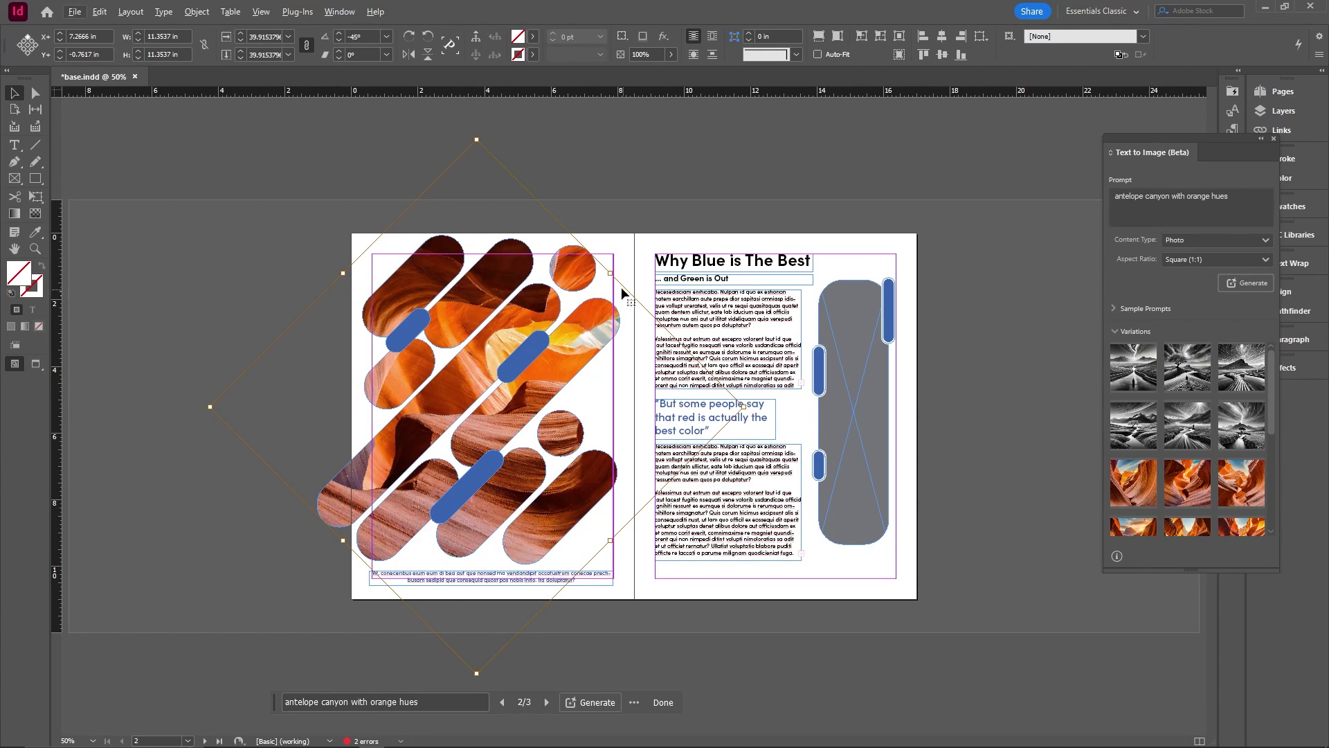
left_click_drag(749, 407, 683, 232)
right_click(556, 374)
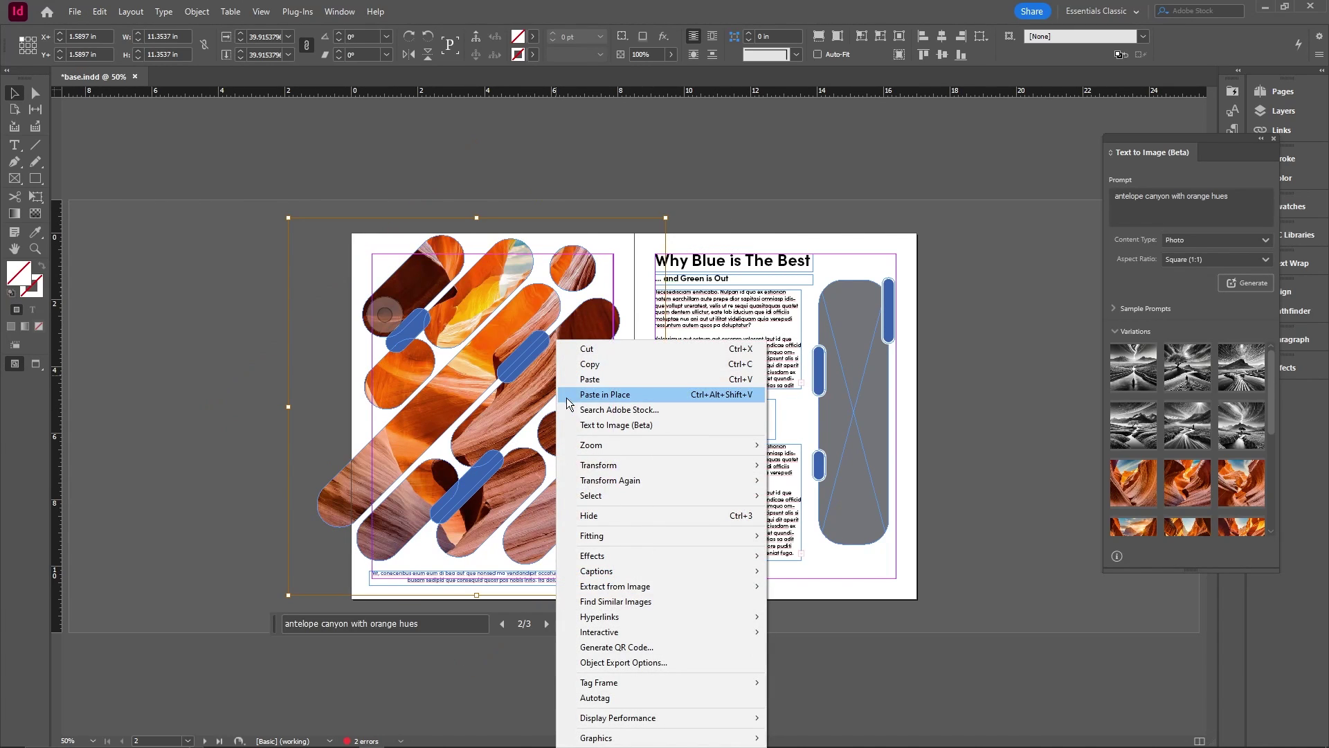
mouse_move(633, 536)
left_click(820, 542)
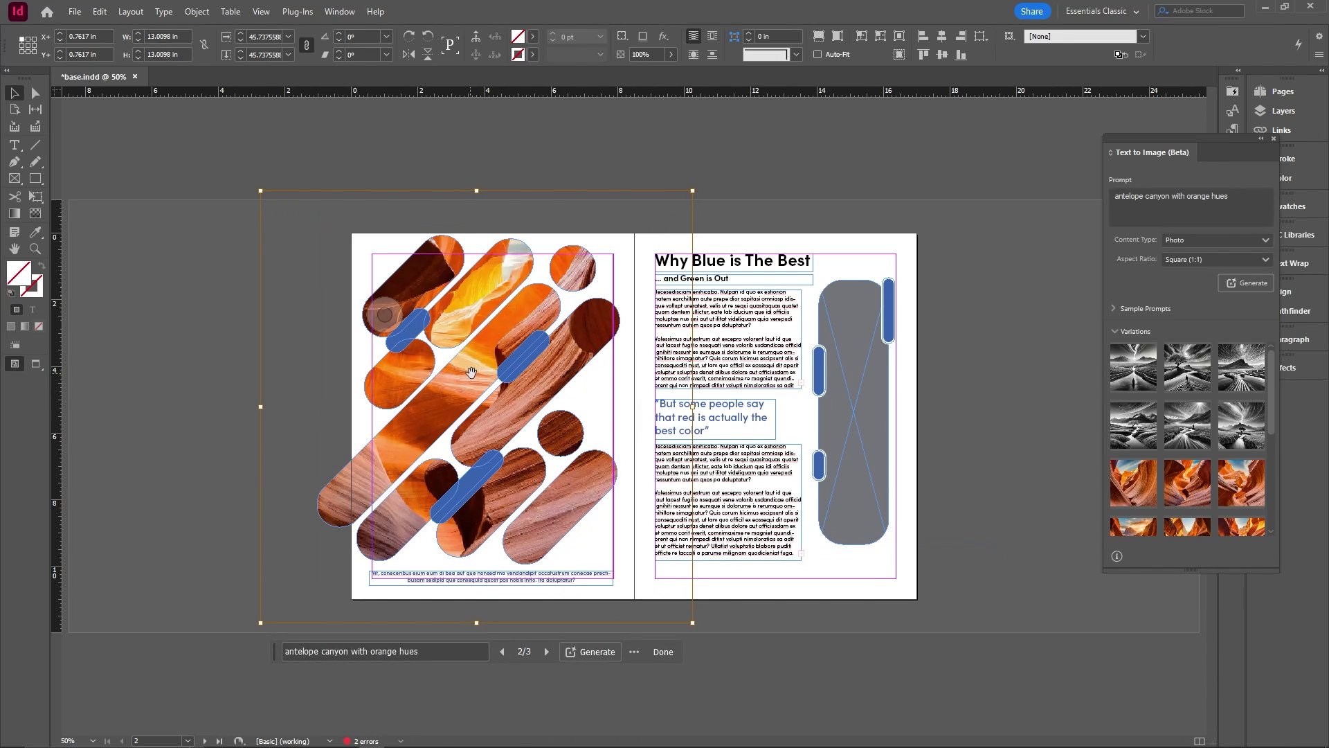
left_click_drag(475, 380, 476, 371)
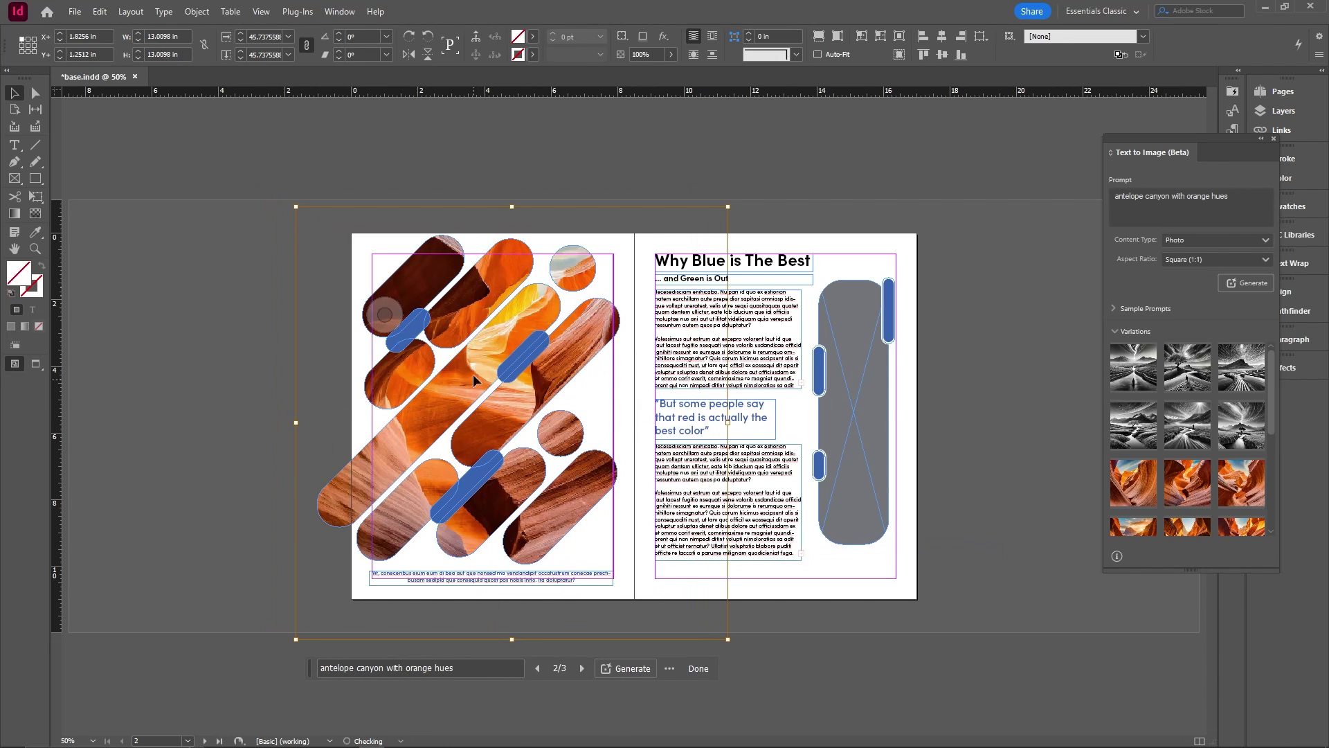
key("Down")
key("Down")
key("Down")
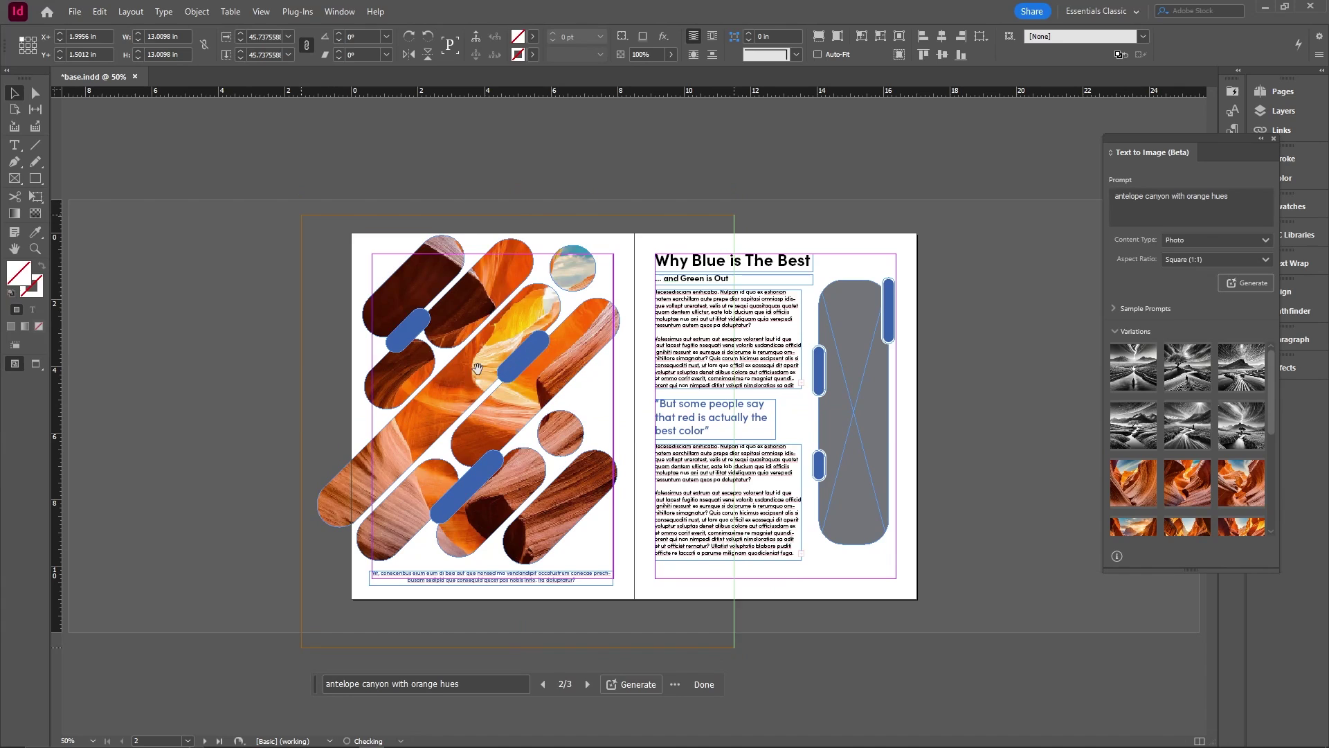
left_click(720, 180)
Switch to Preview mode and zoom back in on the spread
key("w")
key("ctrl+=")
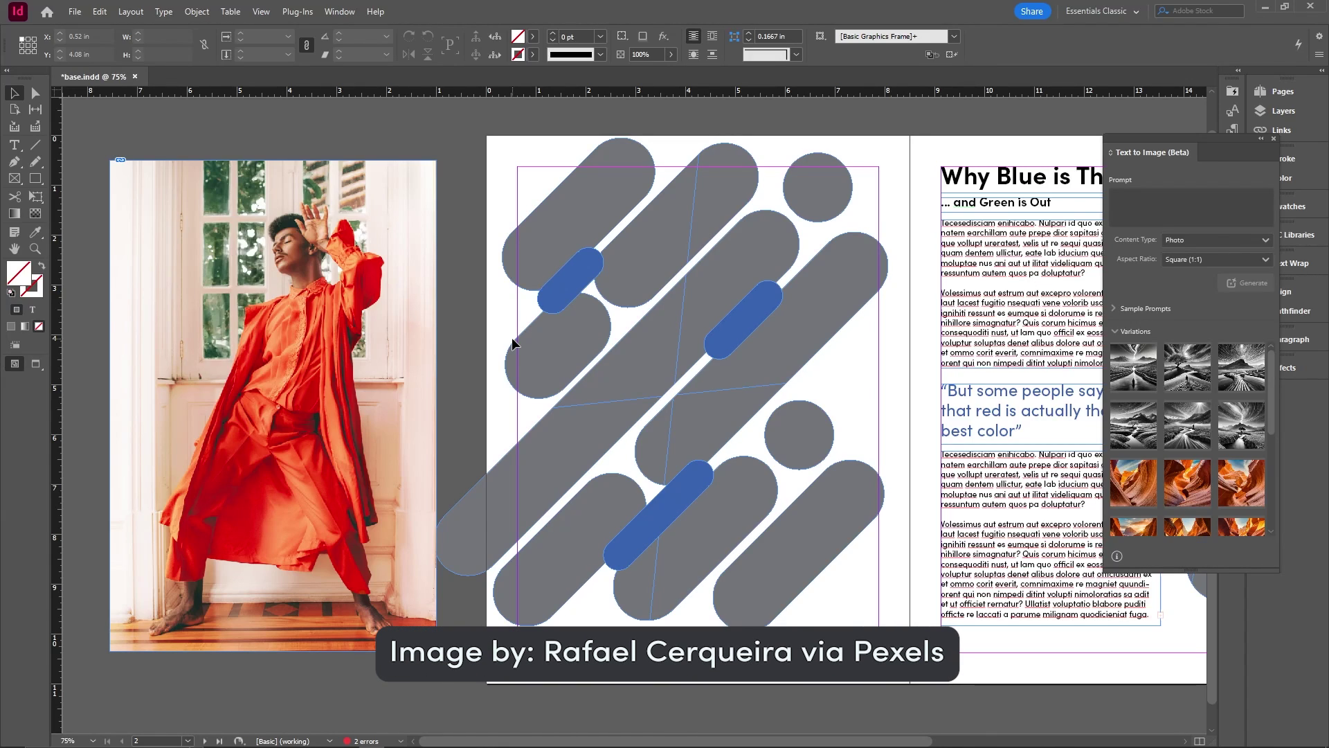
Generate images from the prompt 'Man dressed in orange overall…' with white walls, a window and wooden floors
left_click(1206, 202)
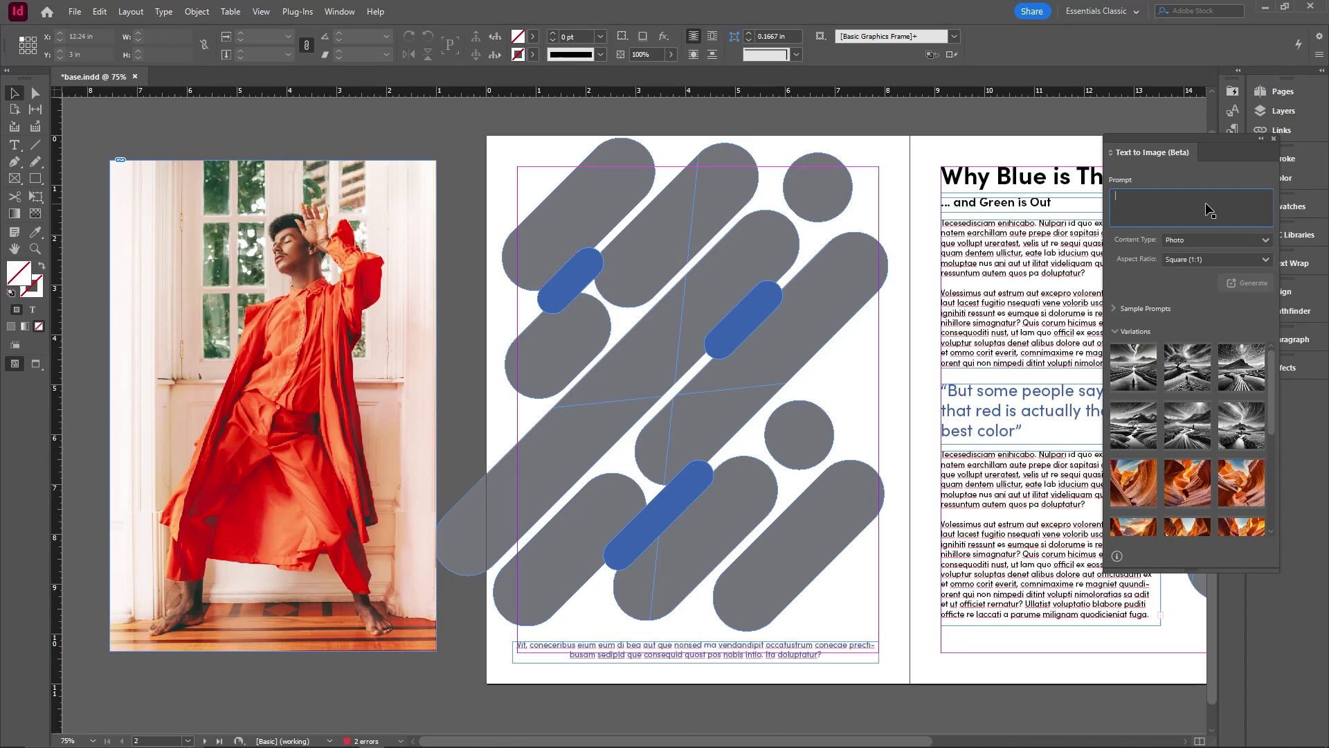
type("Middle eastern man dressed in orange overall in a dramatic pose with a window")
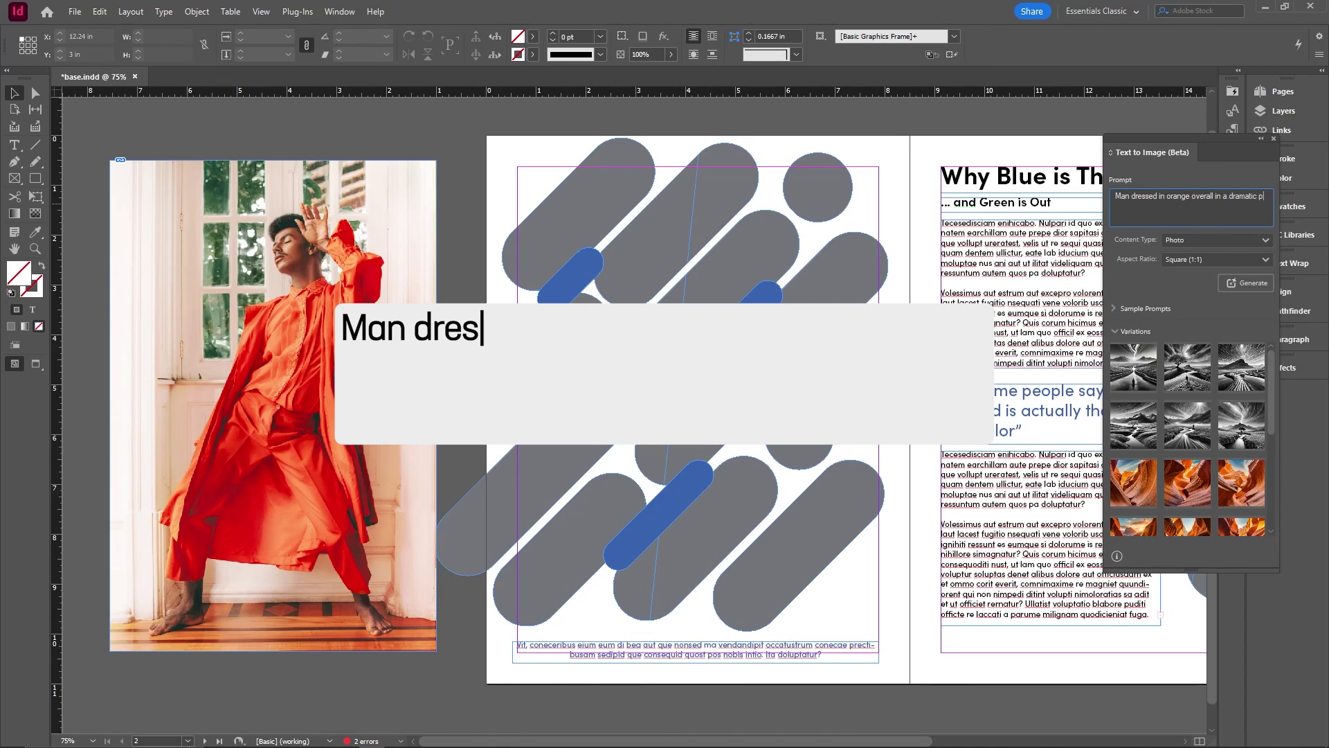
key("BackSpace")
key("BackSpace")
key("BackSpace")
key("BackSpace")
key("BackSpace")
key("BackSpace")
key("BackSpace")
key("BackSpace")
type("white walls and a window in the background and wooden floors")
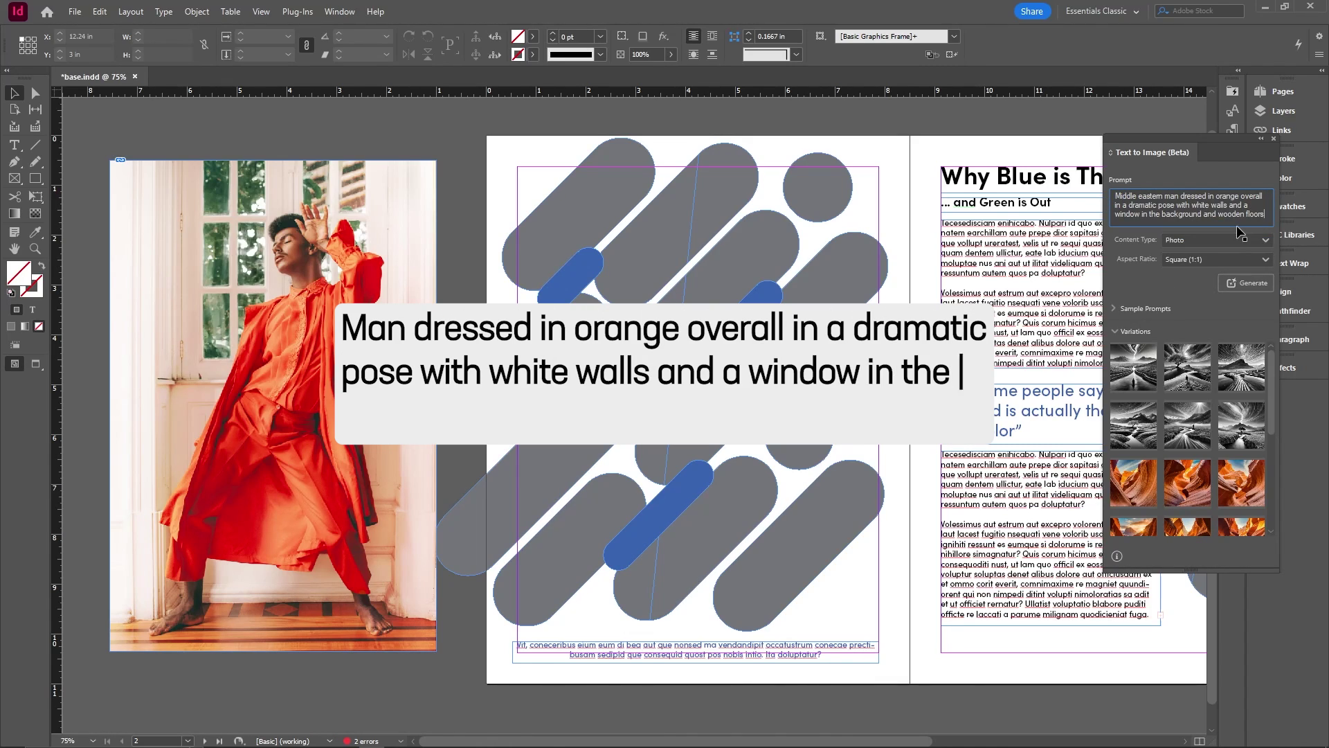
left_click_drag(1116, 197, 1168, 197)
type("M")
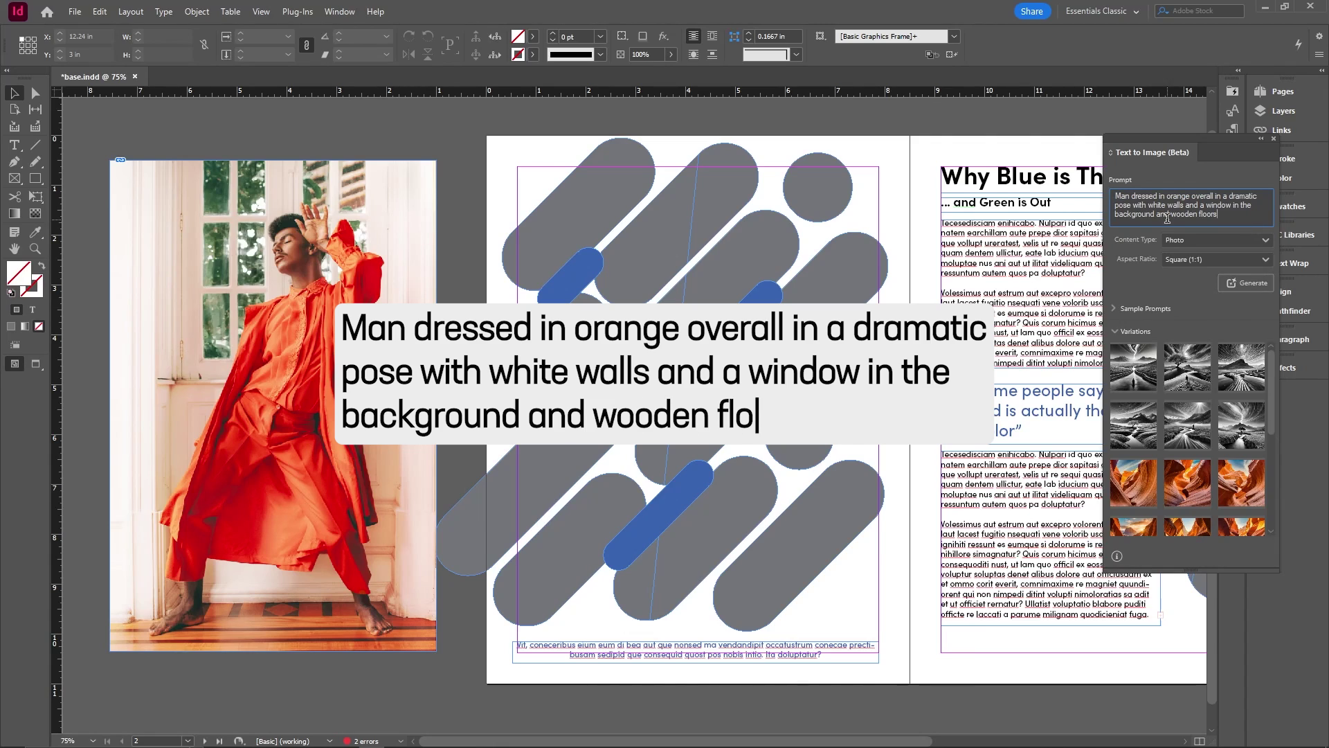
left_click(1232, 283)
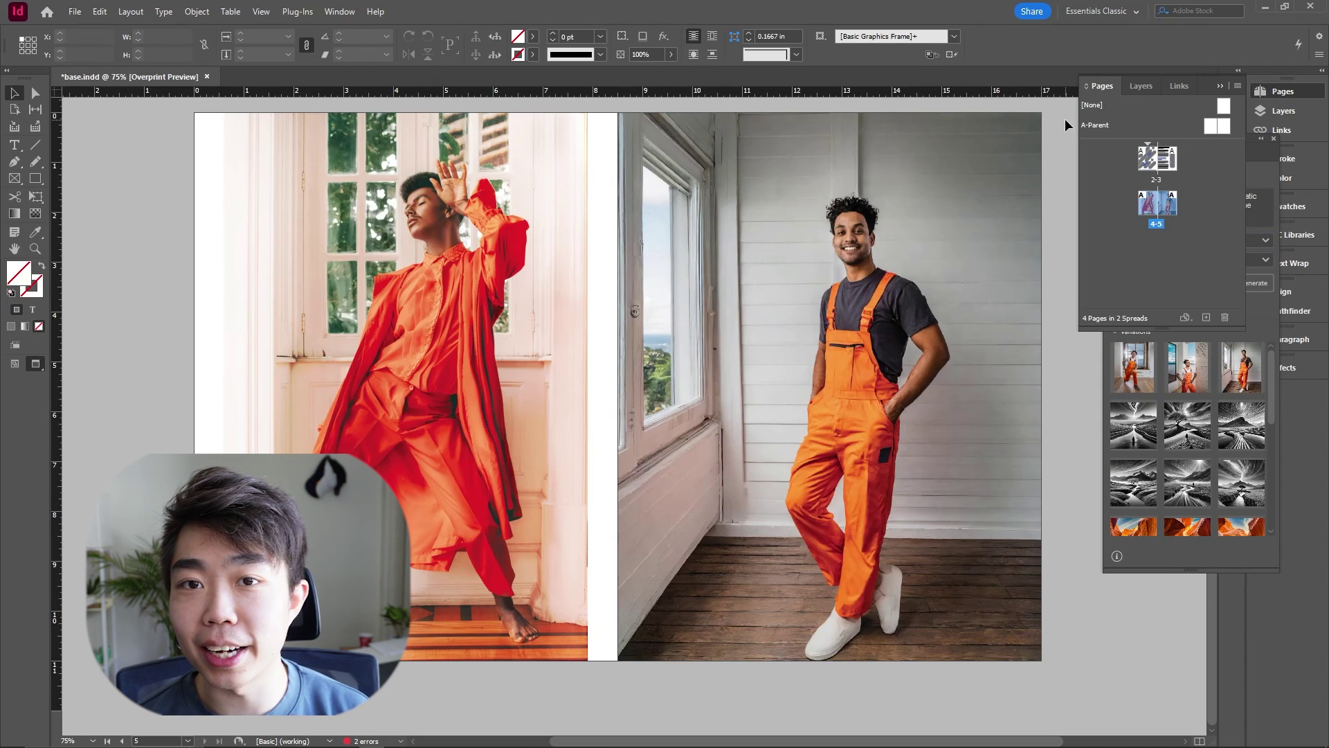
Compare the three variations in the right-page frame and keep the third, the man against the white wall
left_click(1019, 140)
left_click(1122, 379)
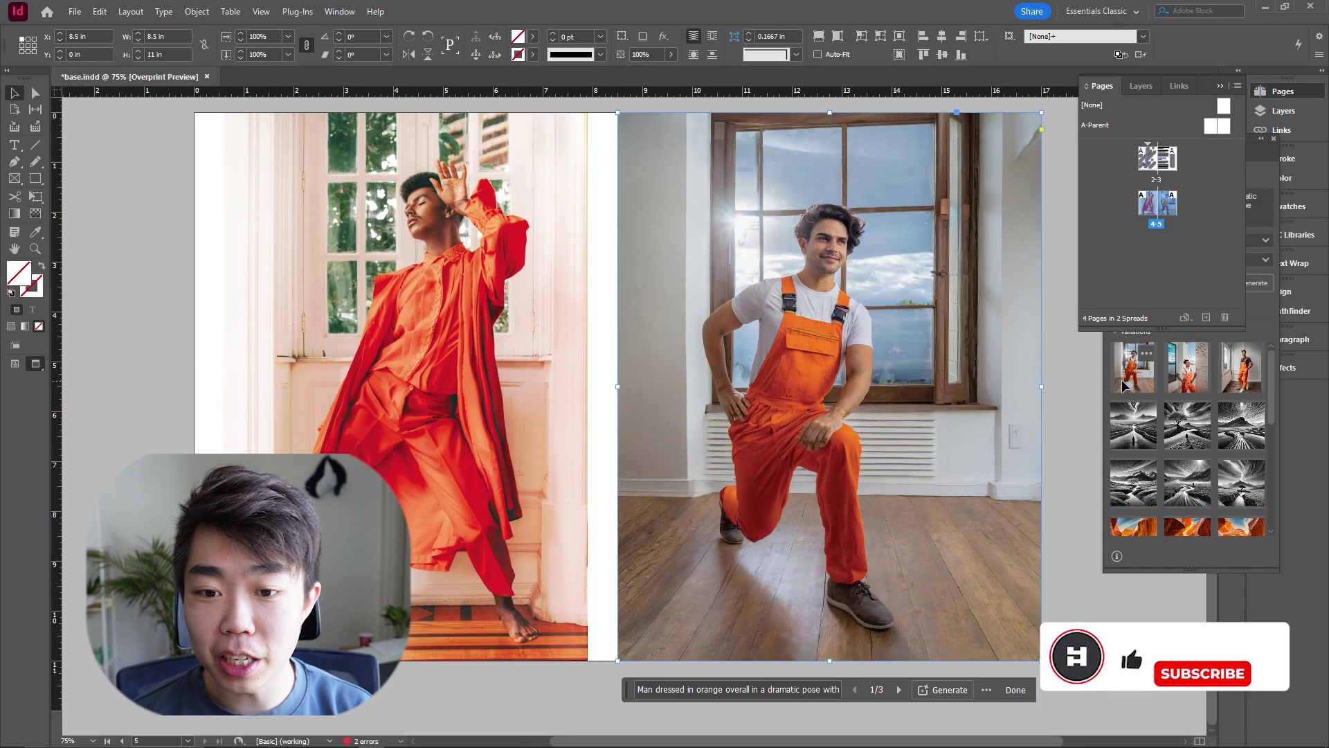
left_click(1182, 385)
left_click(1231, 382)
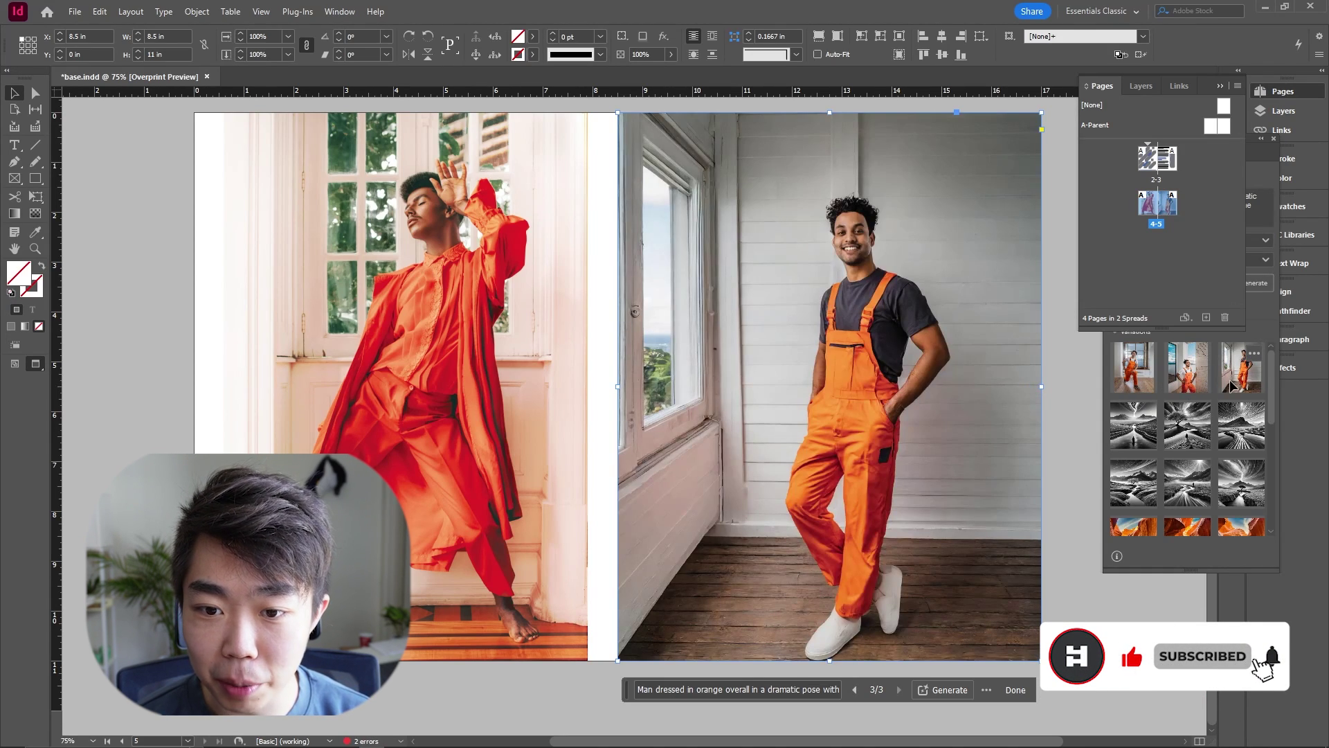
left_click(1200, 387)
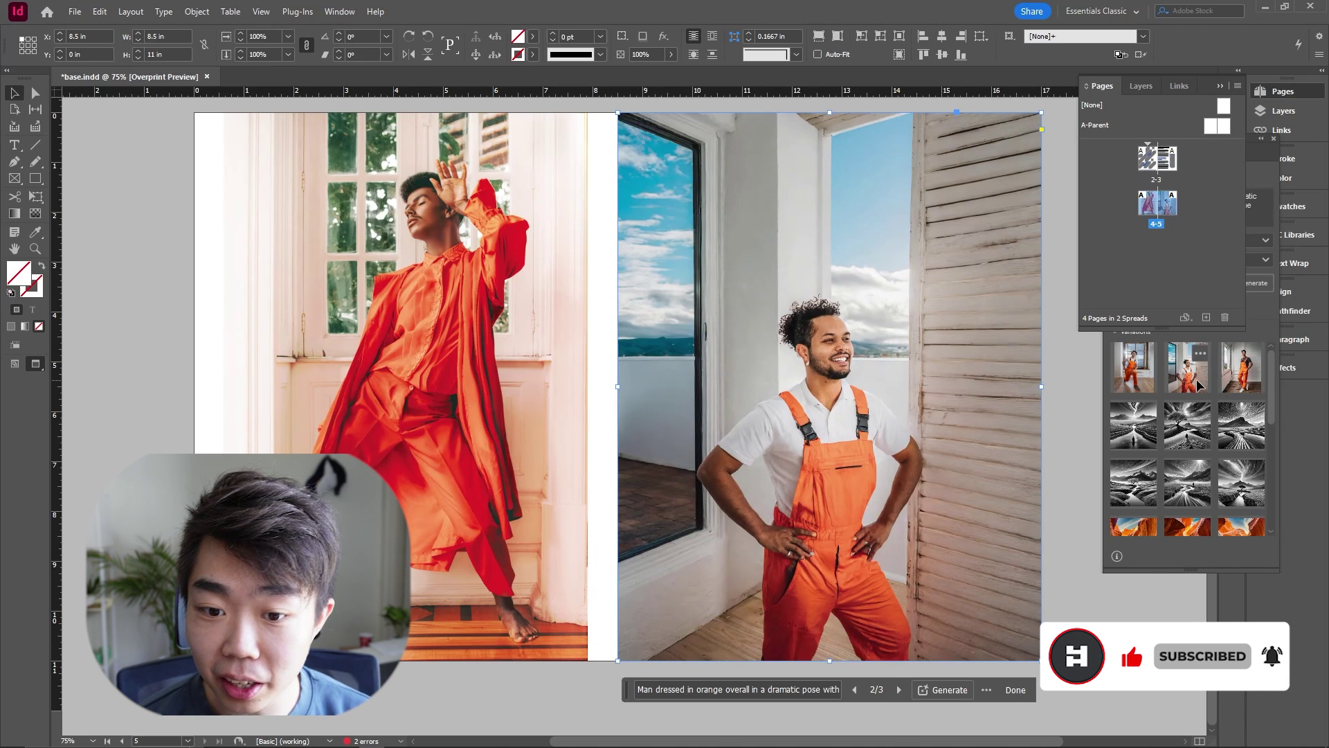
left_click(1134, 384)
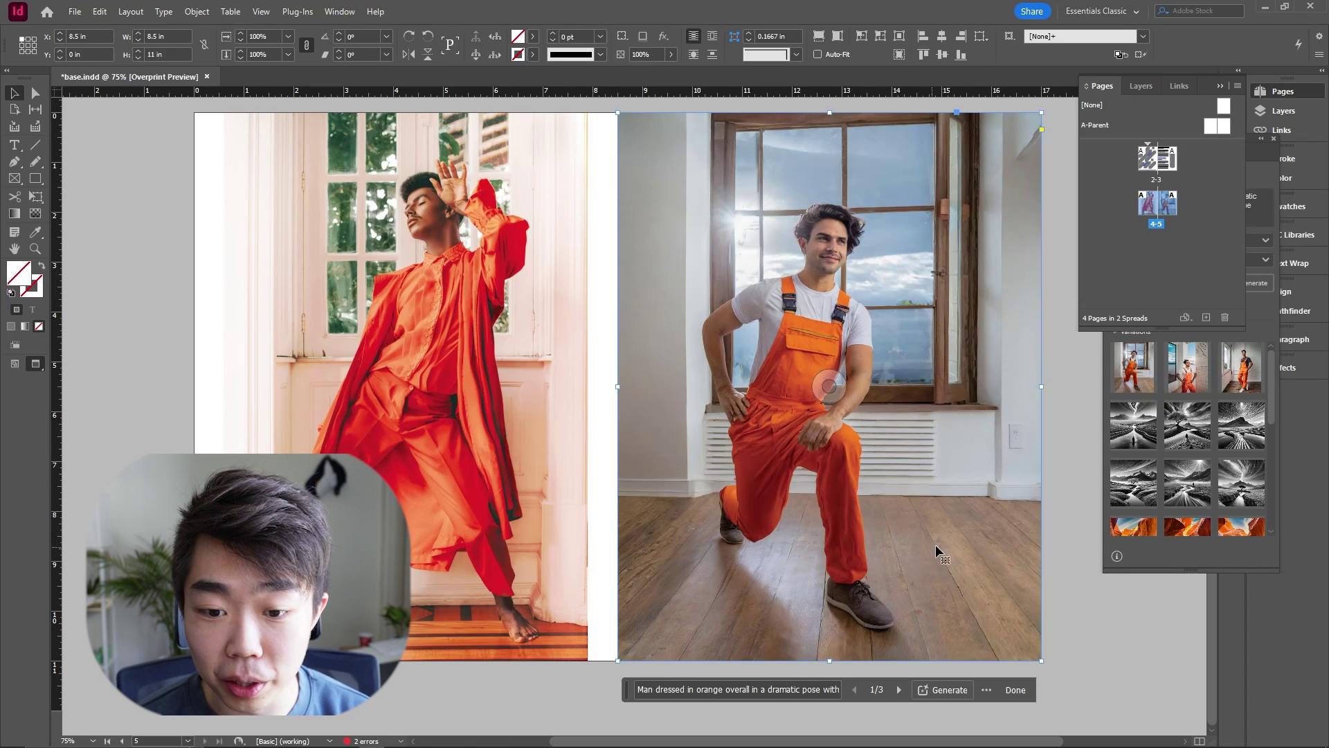
left_click(1186, 390)
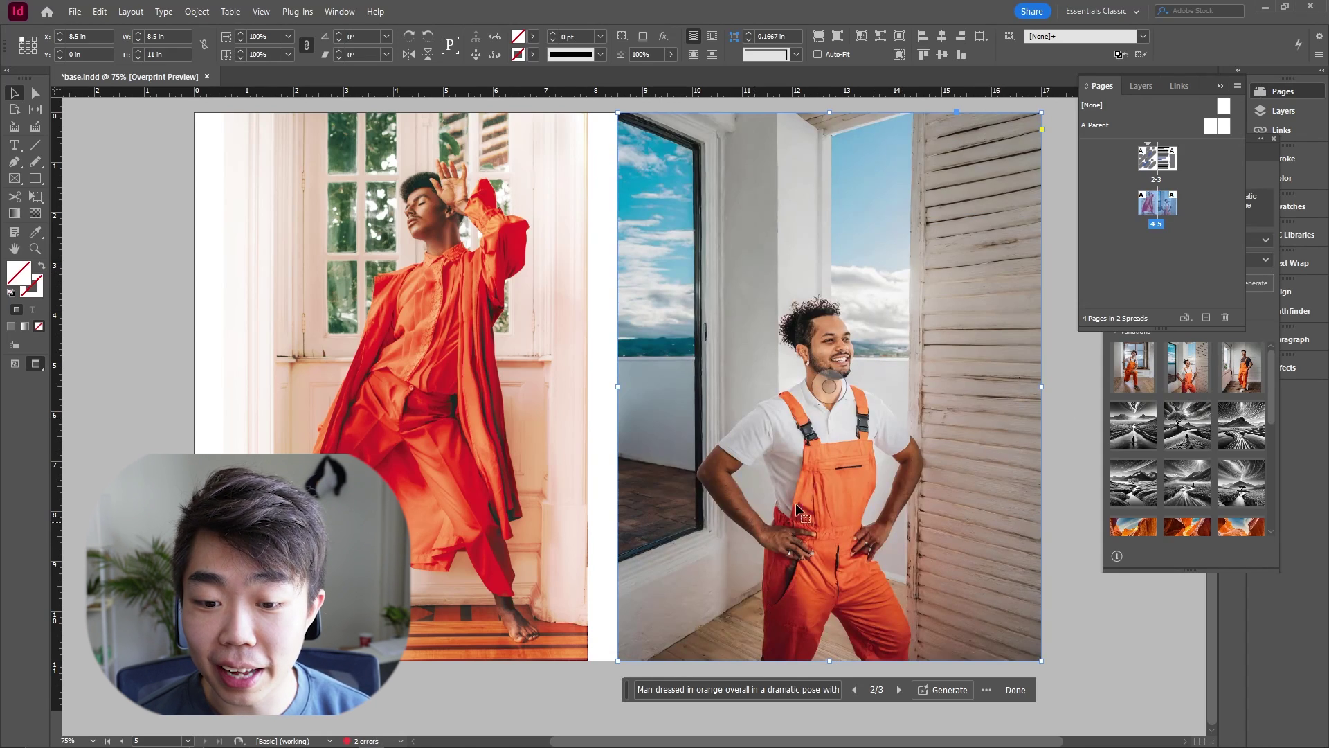
left_click(1246, 390)
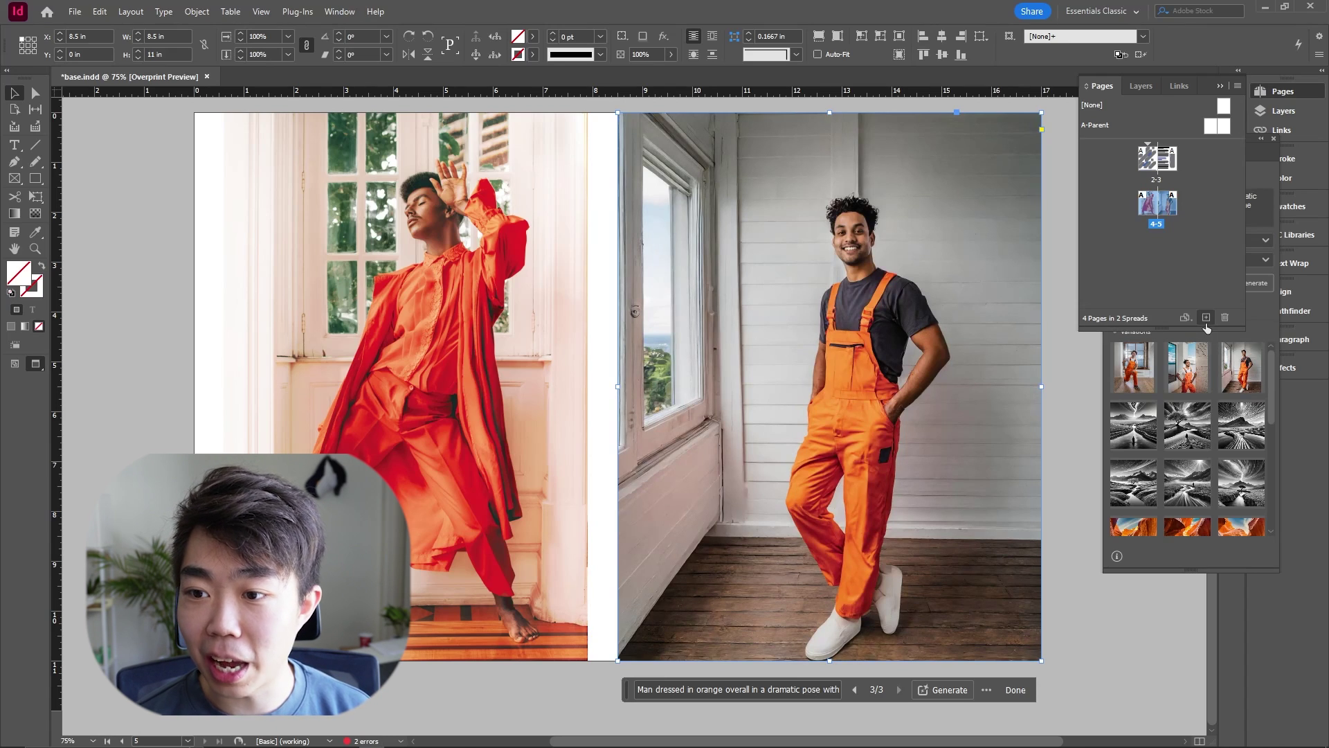
left_click(1218, 88)
Switch the content type to Art and place the third art variation in the right-page frame
left_click(1216, 240)
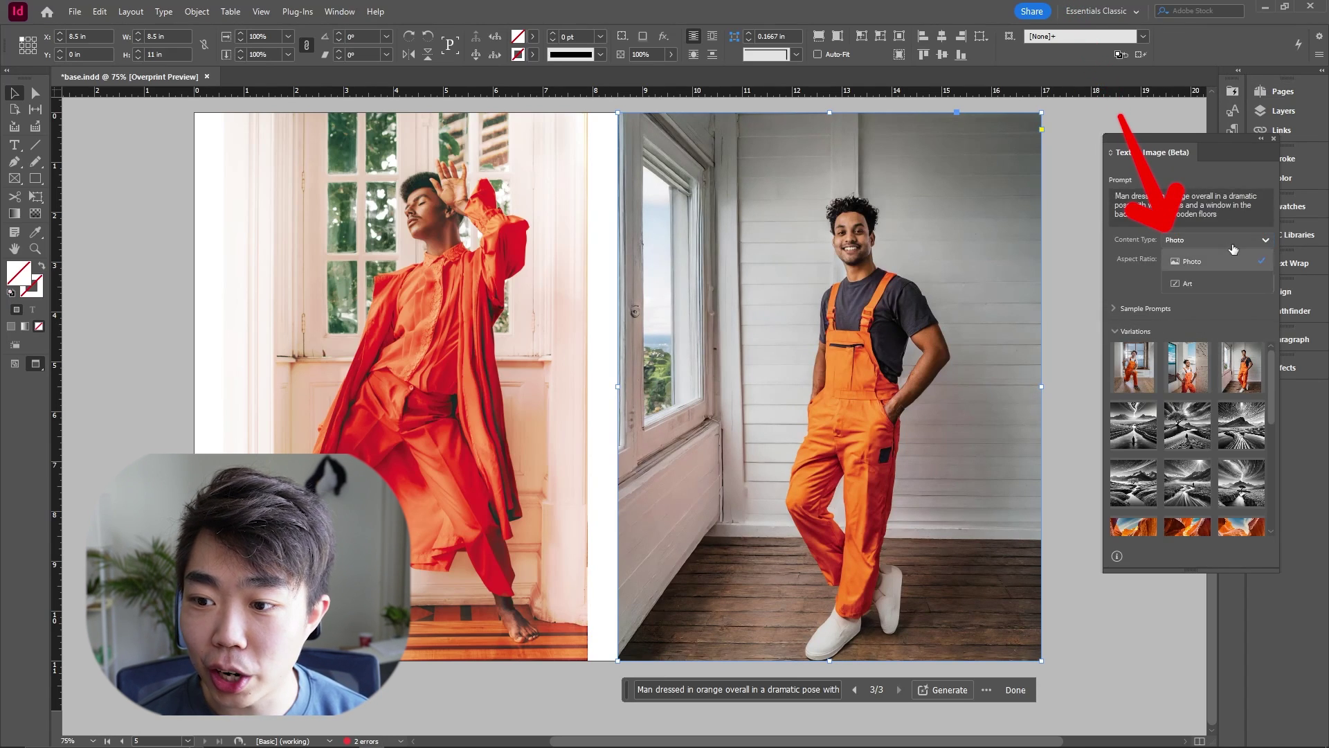
left_click(1219, 284)
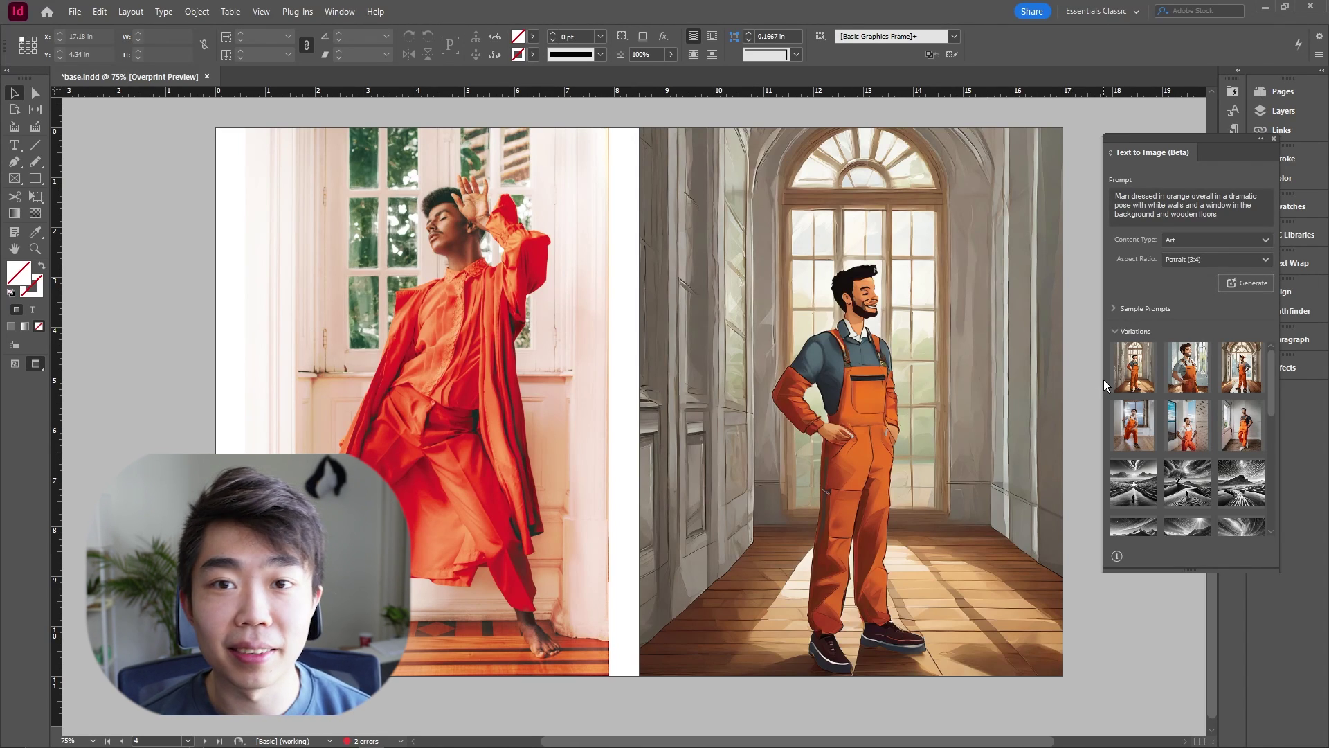
left_click(1192, 383)
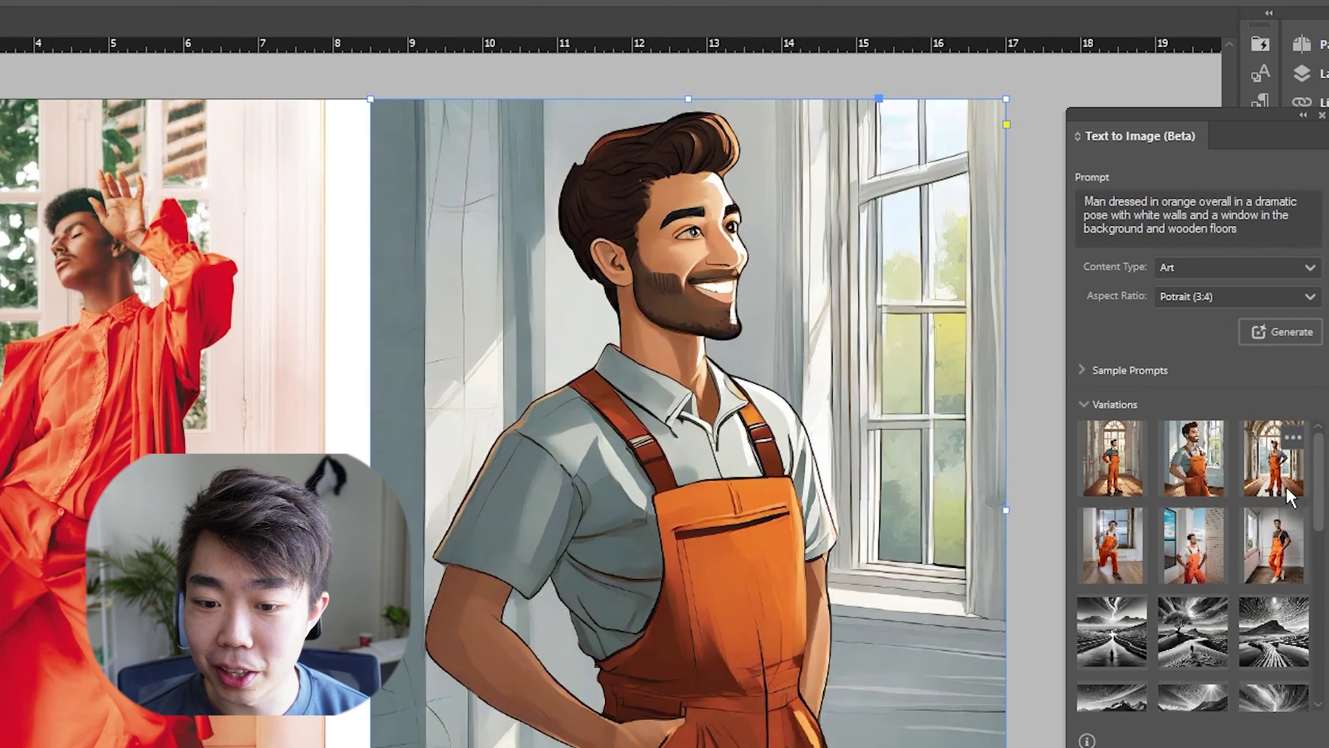
left_click(1287, 488)
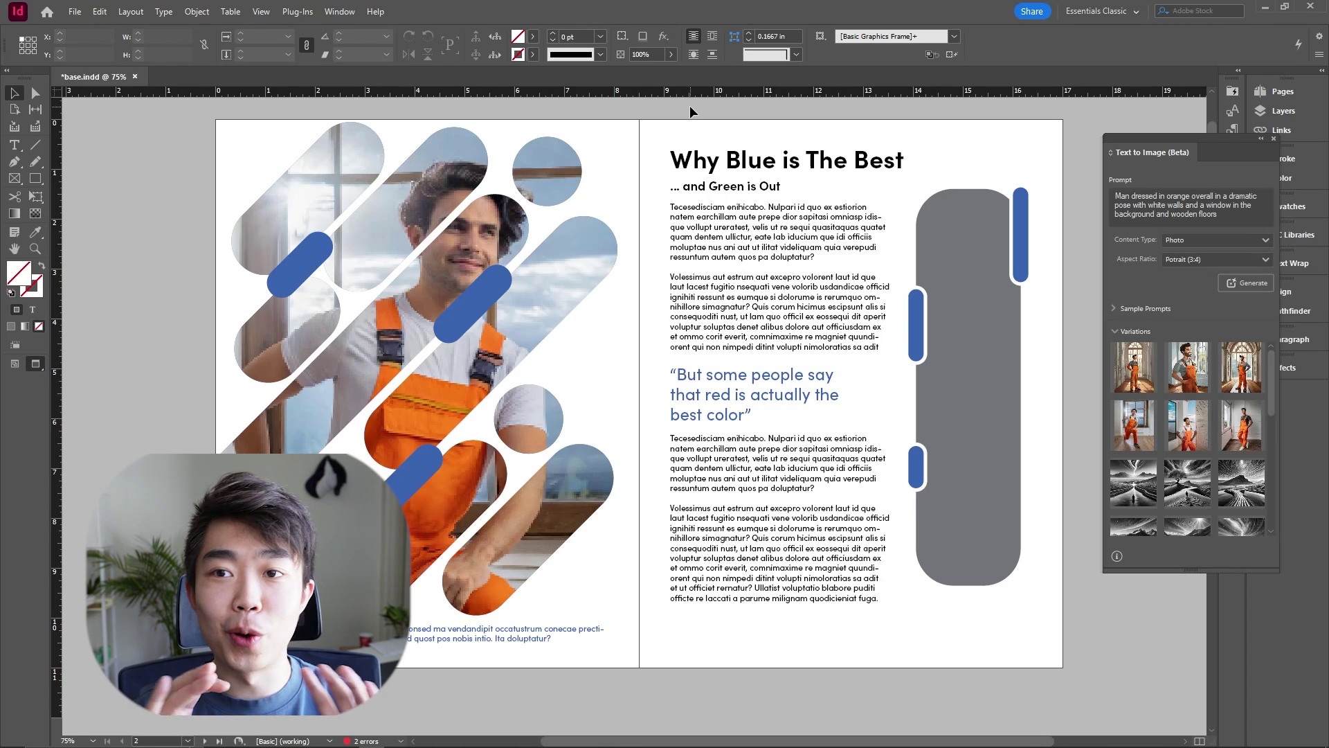
Generate 'antelope canyon with orange hues' images in Portrait (3:4) for the tall grey frame
left_click(943, 248)
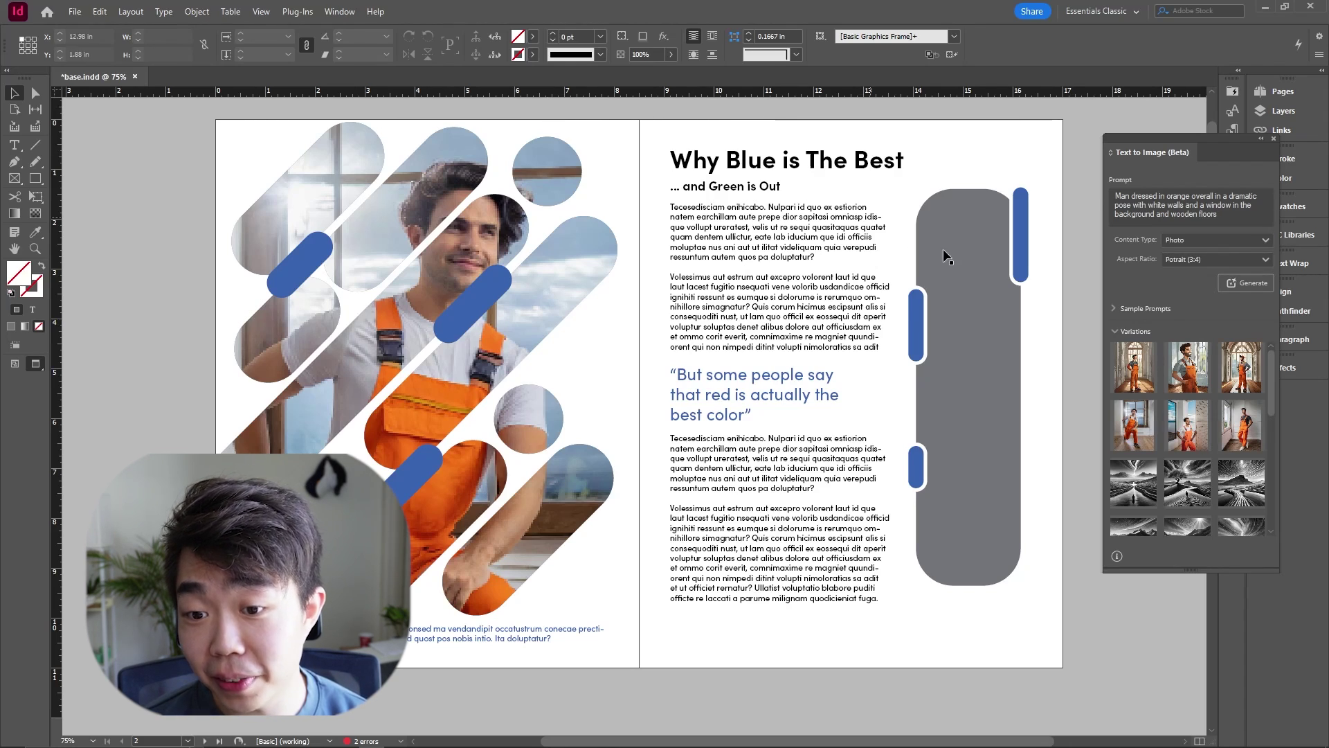
key("alt+space")
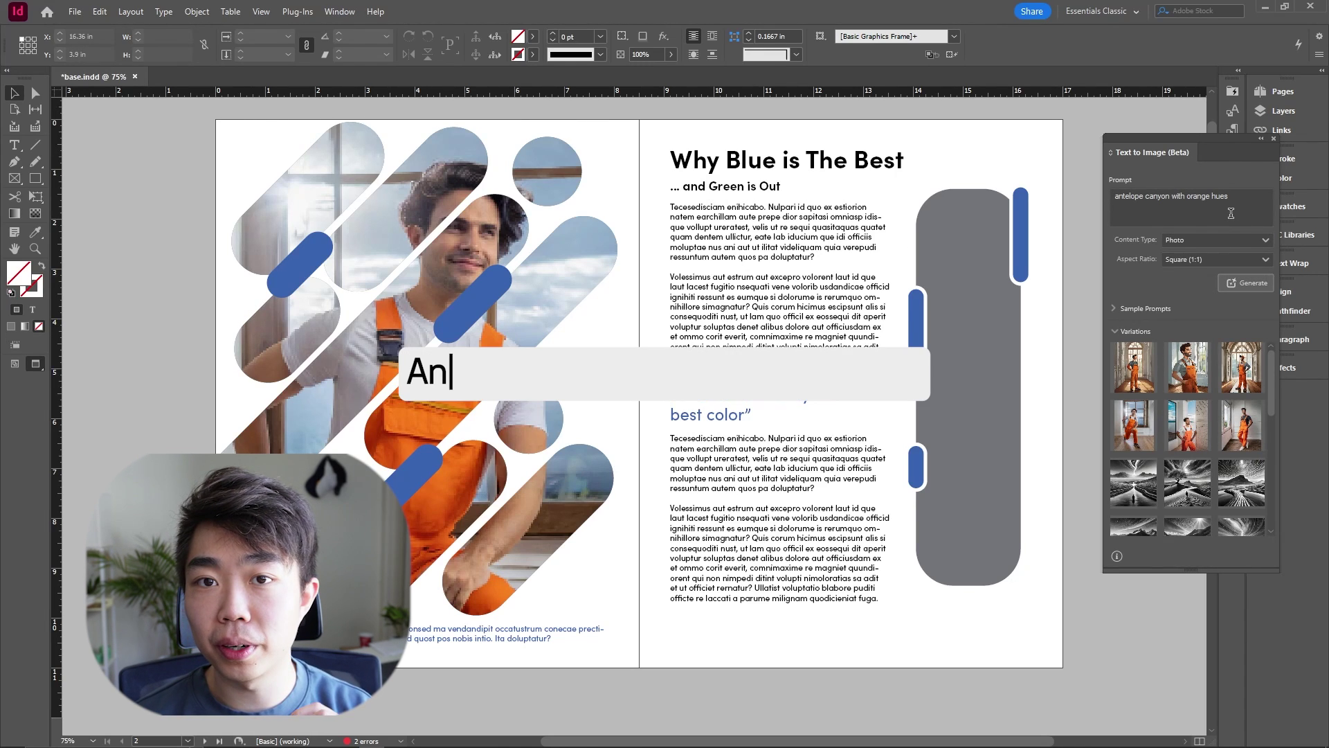
left_click(1257, 260)
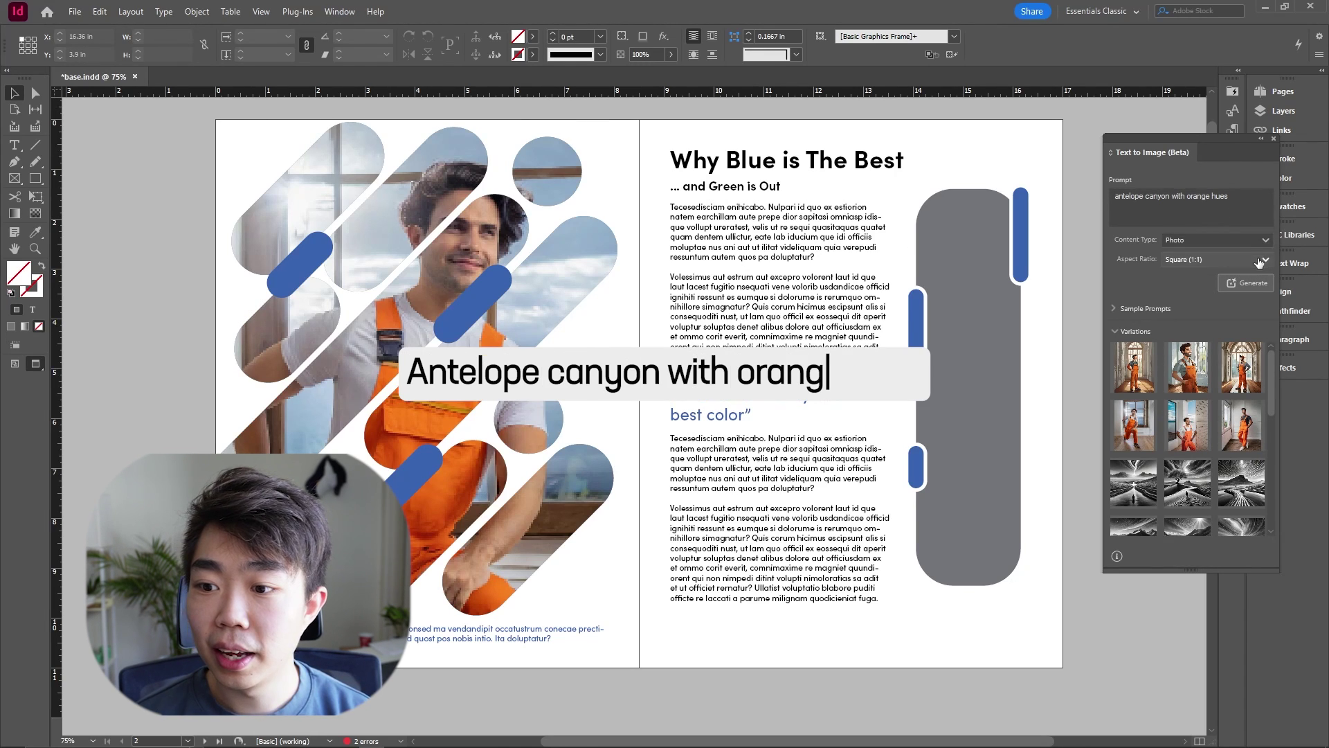
left_click(1241, 302)
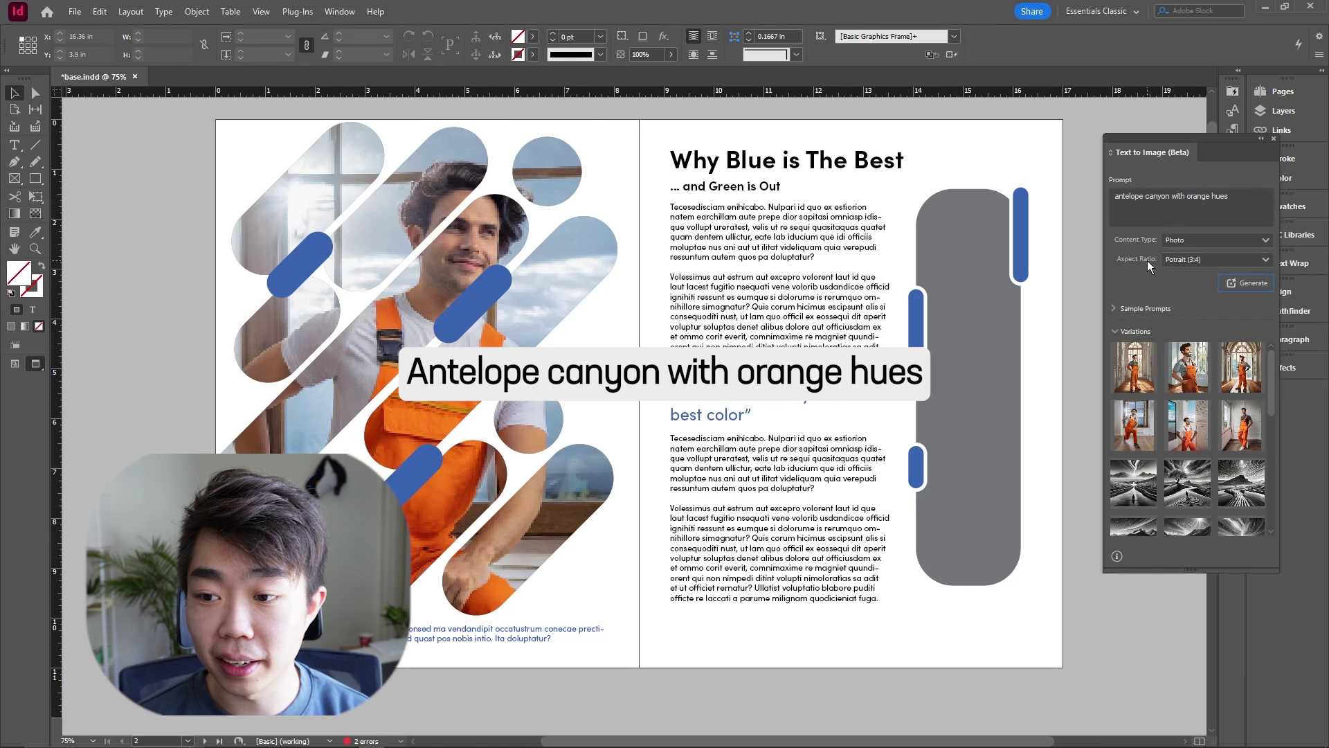
left_click(1239, 284)
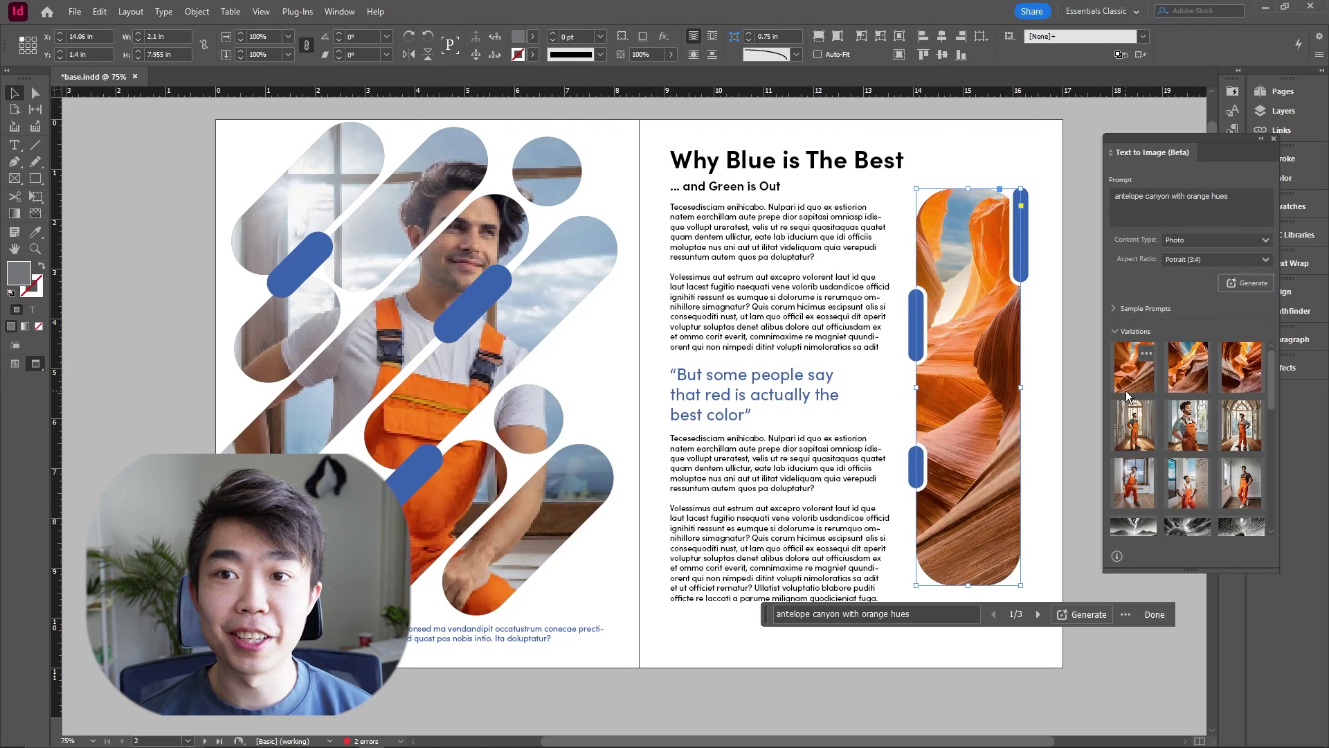
Choose the third canyon variation, deselect the frame, and move the Text to Image panel aside
left_click(1181, 389)
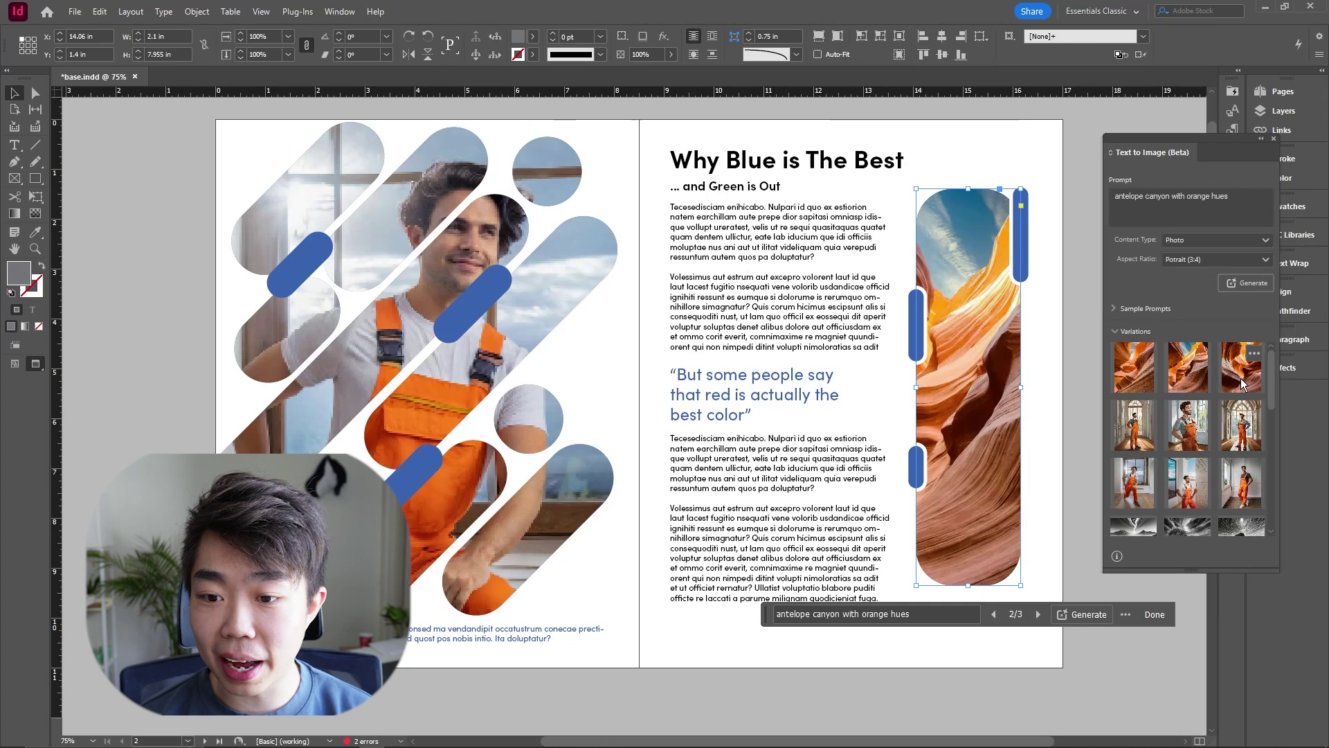
left_click(1241, 383)
left_click(1051, 305)
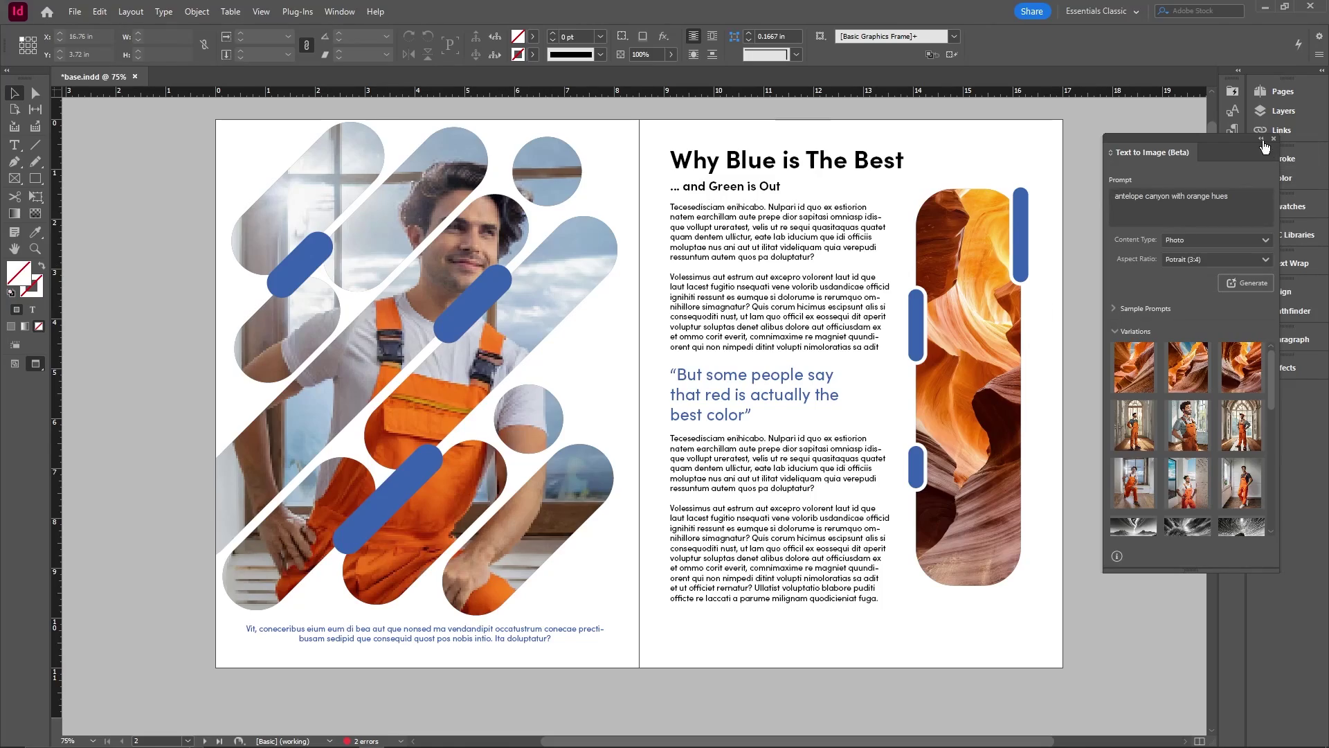
left_click_drag(1264, 146, 1183, 209)
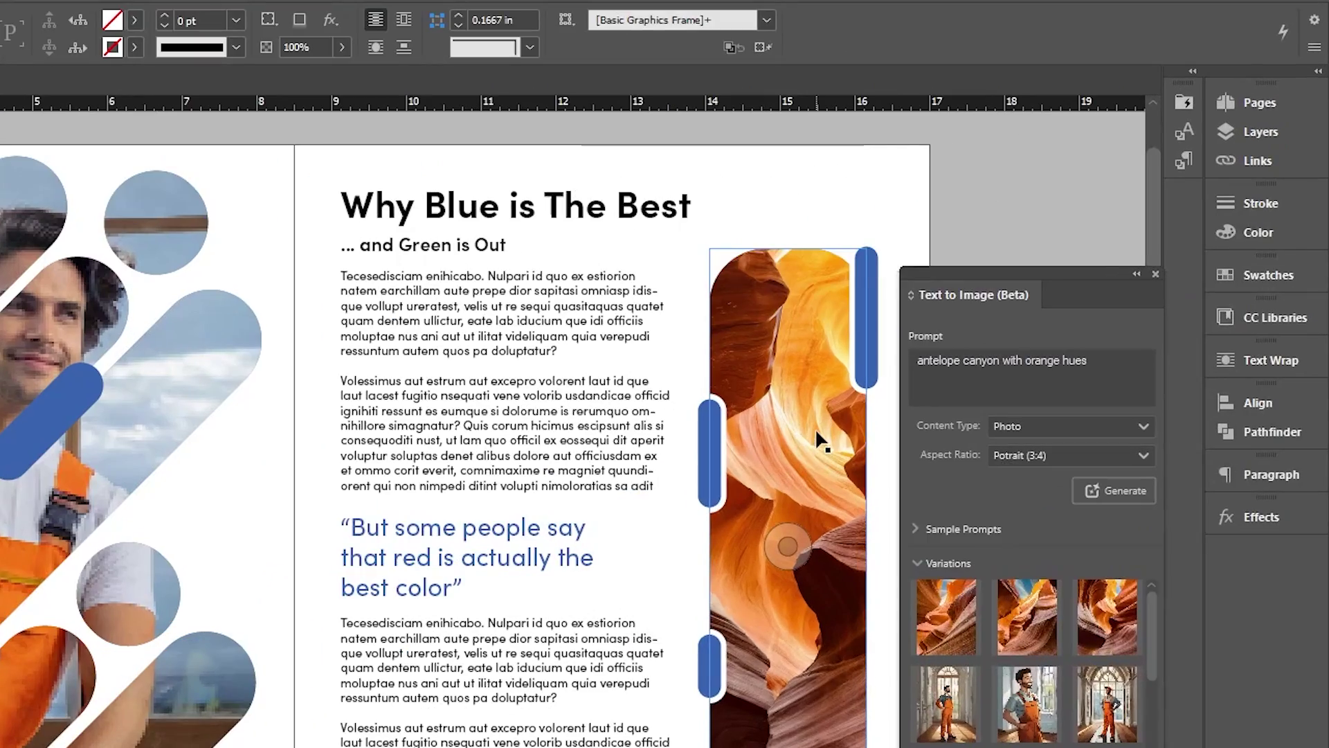
Select the canyon frame and use Copy Link(s) To to copy GenAIImage_28.jpeg into a destination folder
left_click(948, 232)
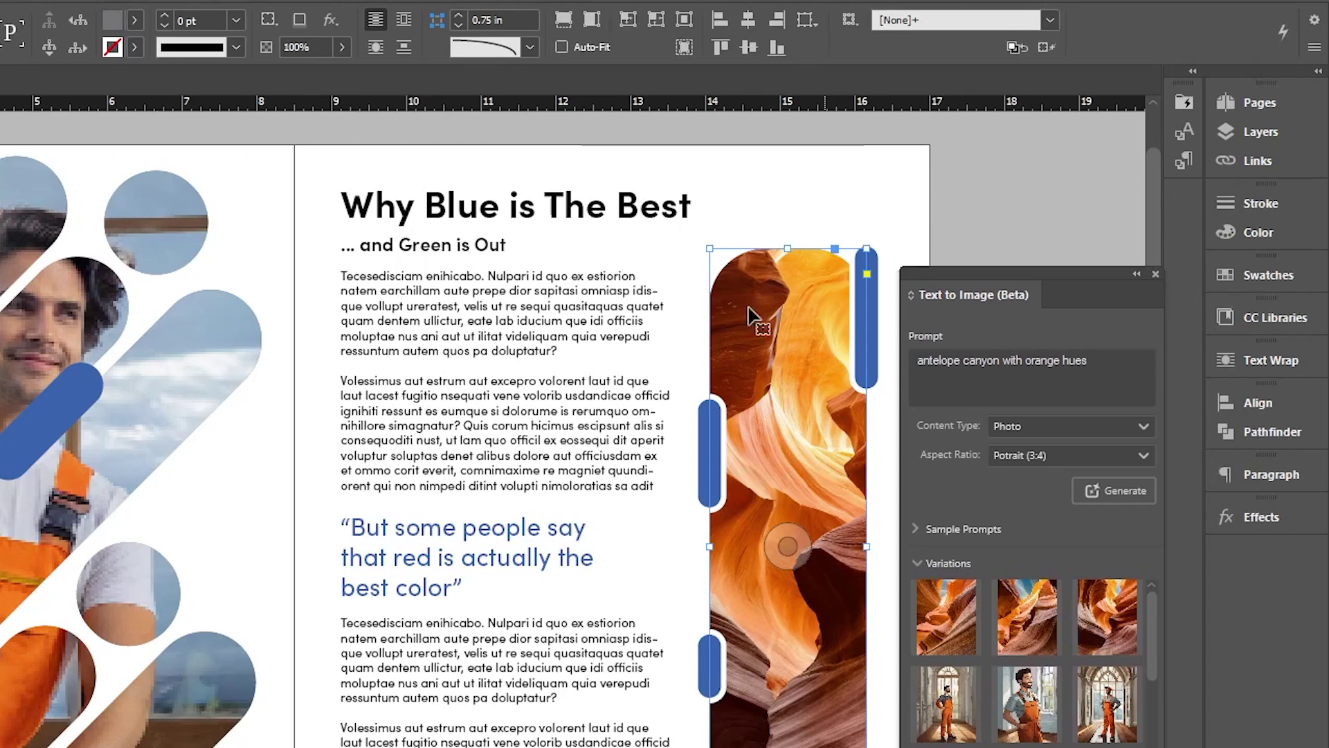
left_click(1246, 162)
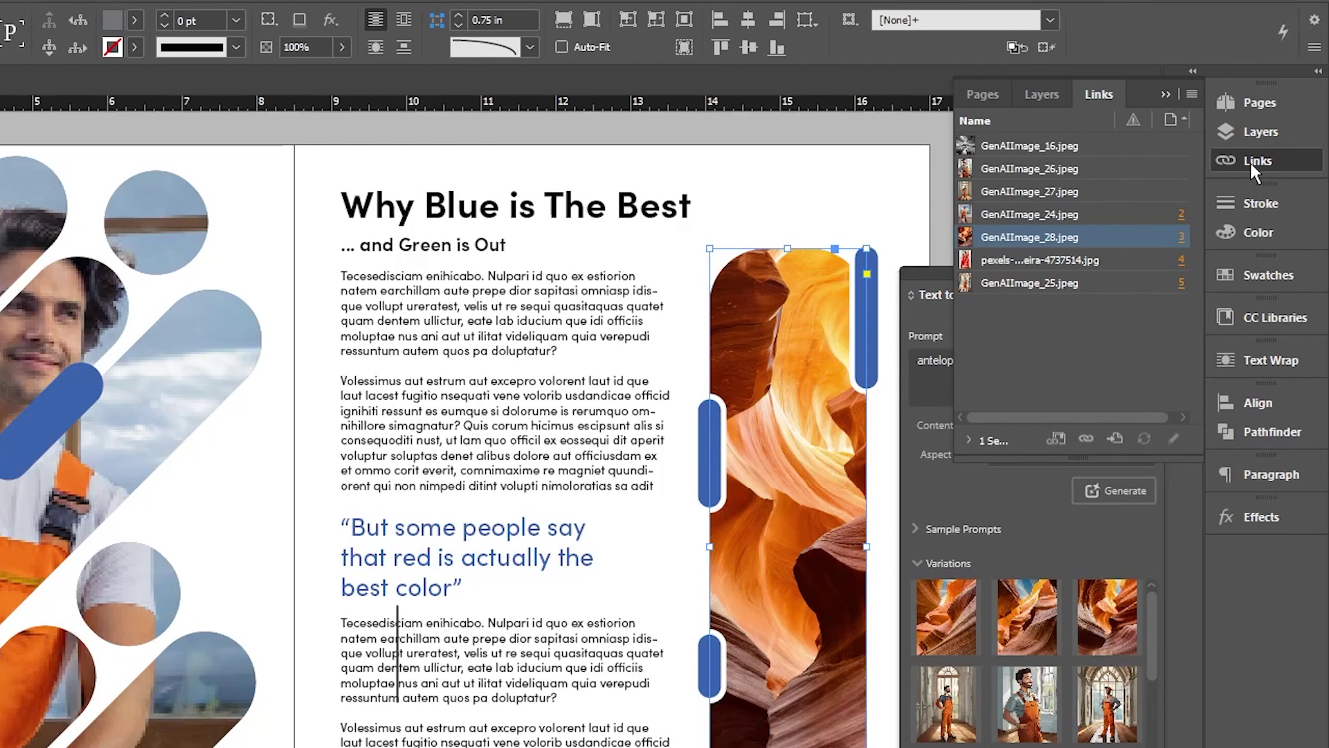
right_click(1082, 237)
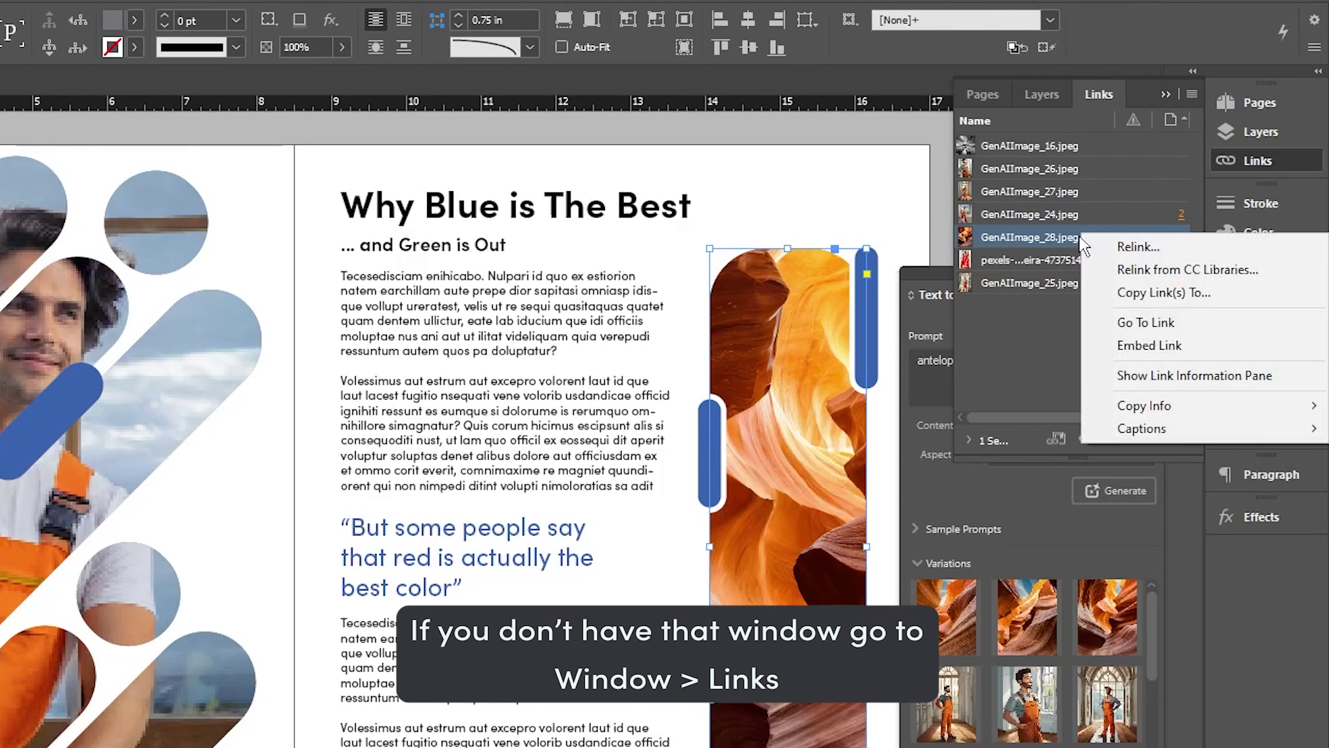
left_click(1130, 293)
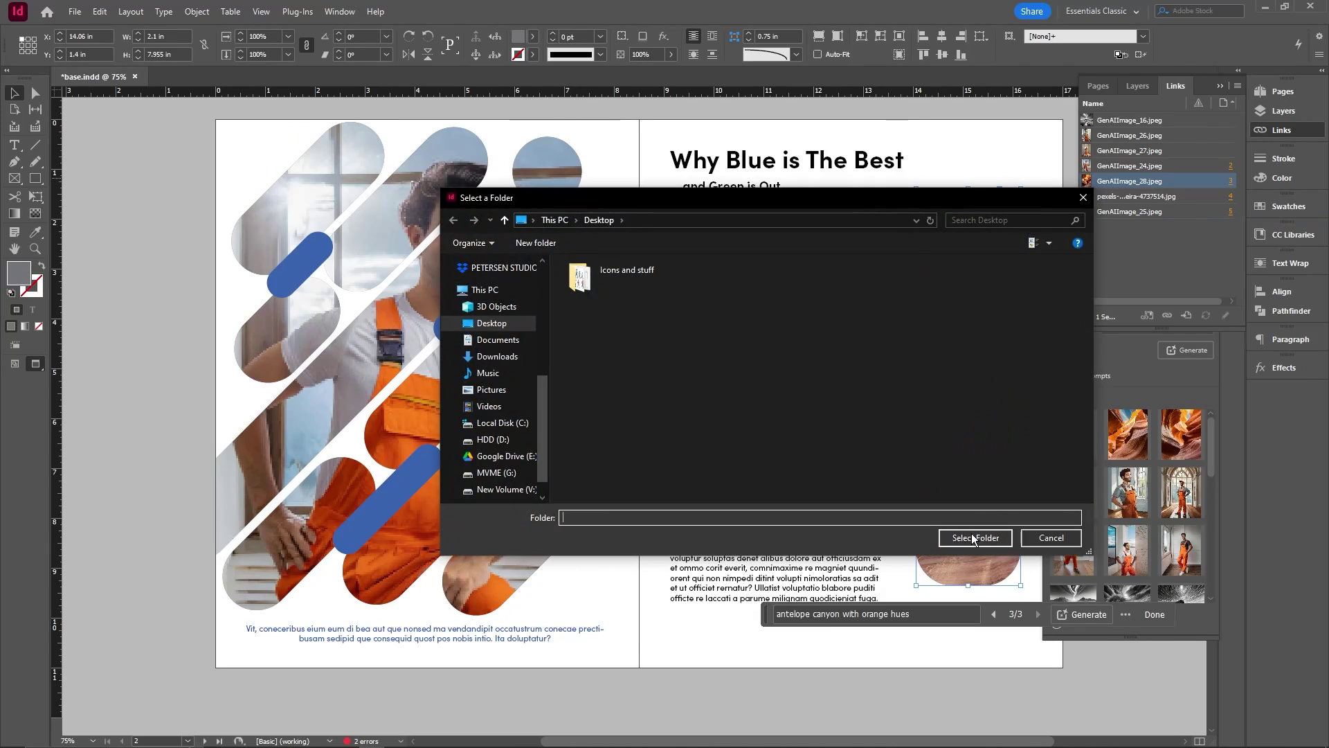
left_click(974, 538)
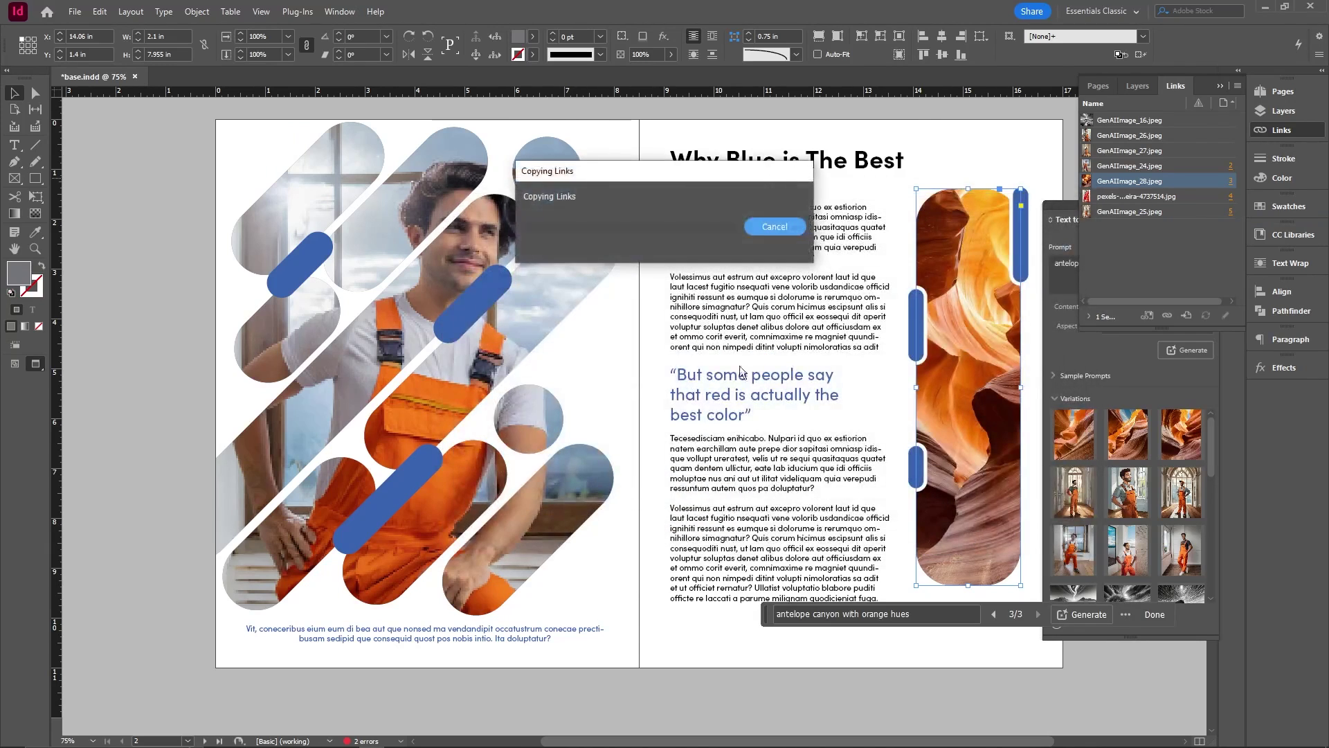